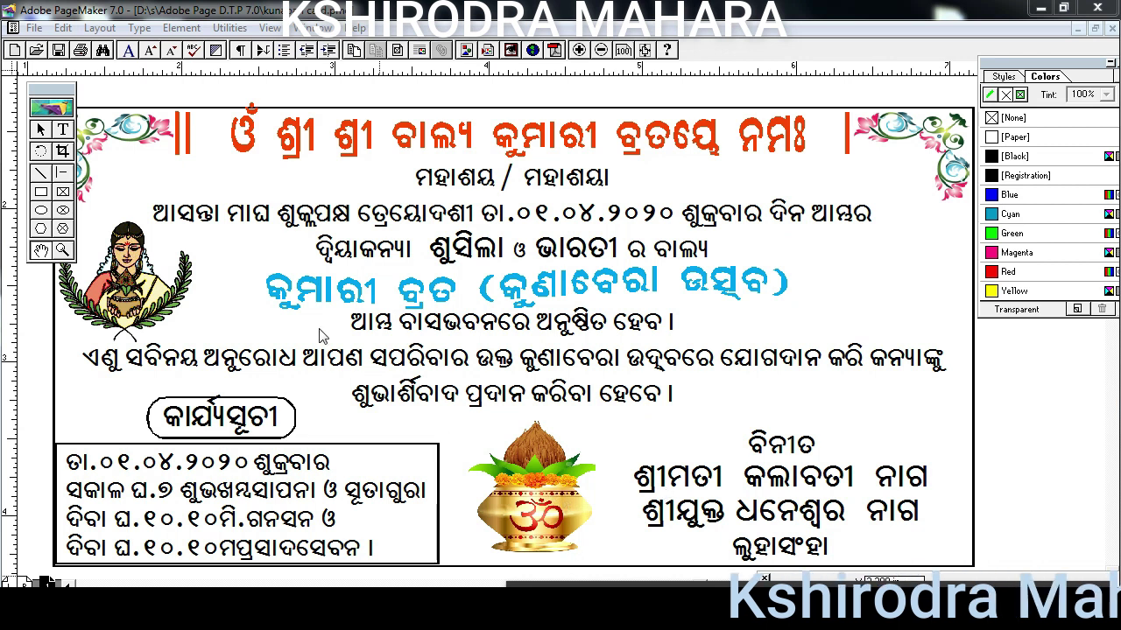
- Colour the invitation's body text, from the greeting line down, blue
mouse_move(316, 346)
mouse_down()
mouse_move(406, 383)
mouse_move(366, 360)
mouse_up()
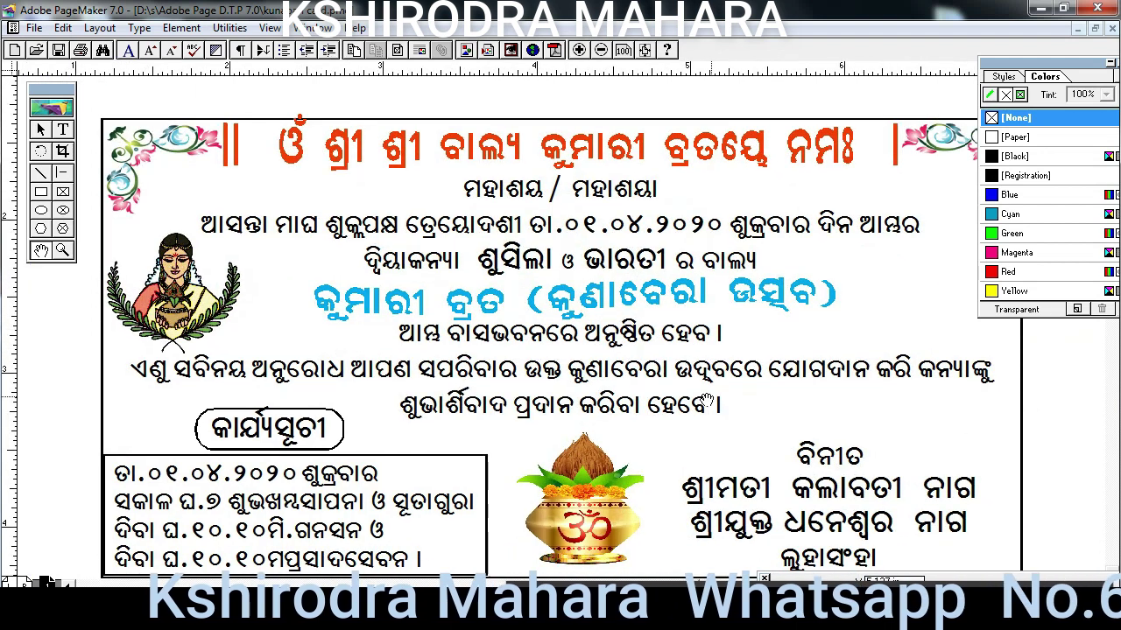
drag(684, 365, 651, 375)
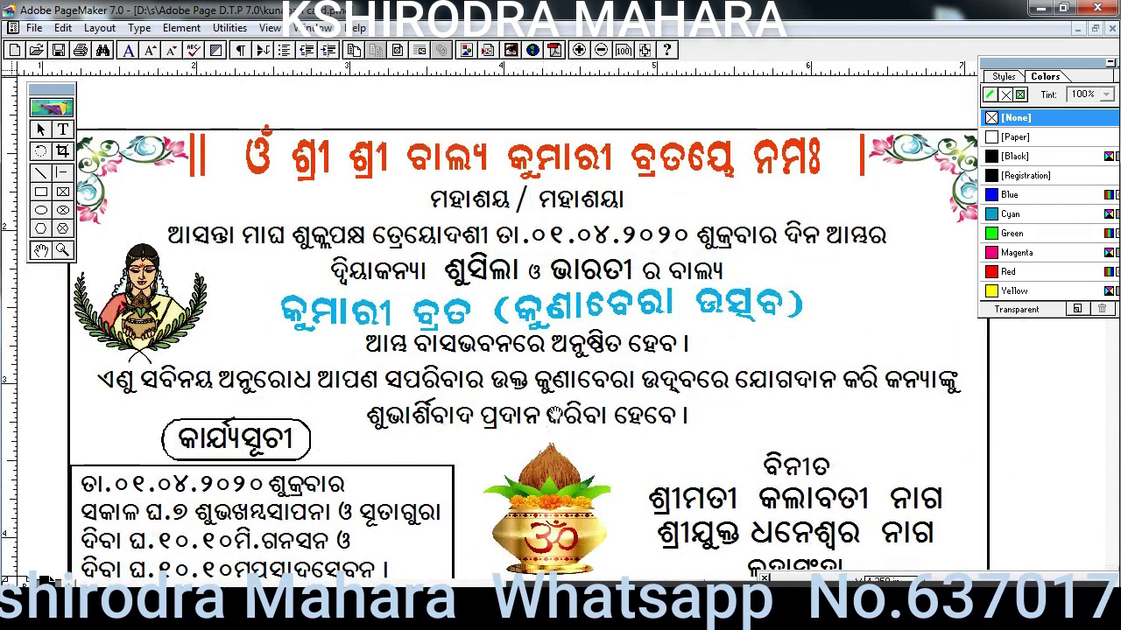
drag(552, 413, 569, 403)
scroll(569, 403, down, 1)
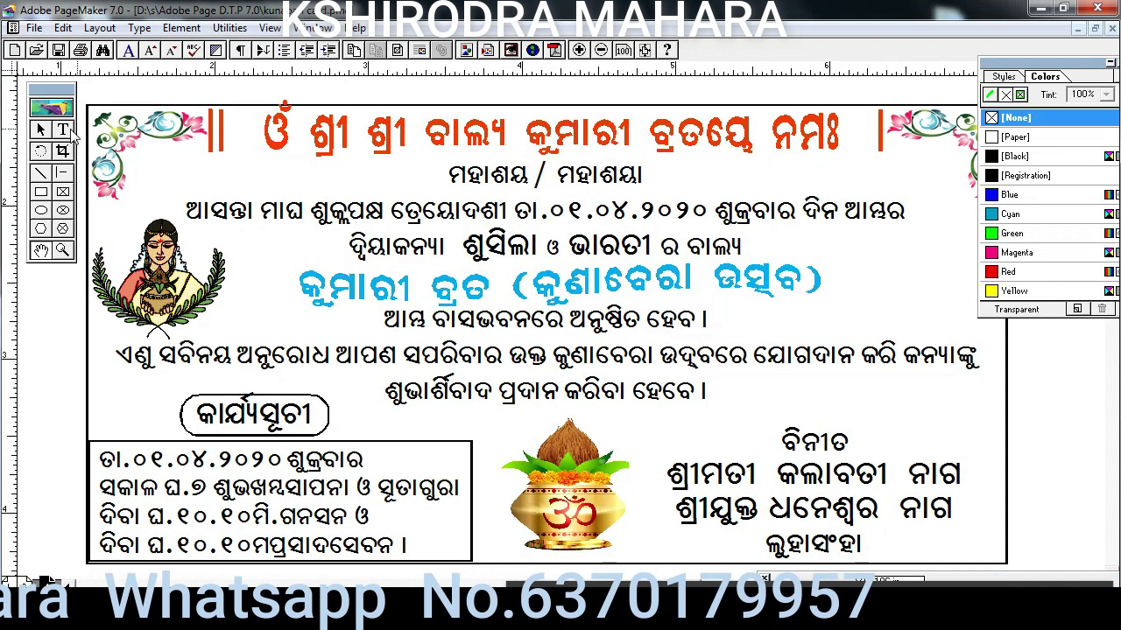
click(62, 130)
drag(449, 176, 925, 396)
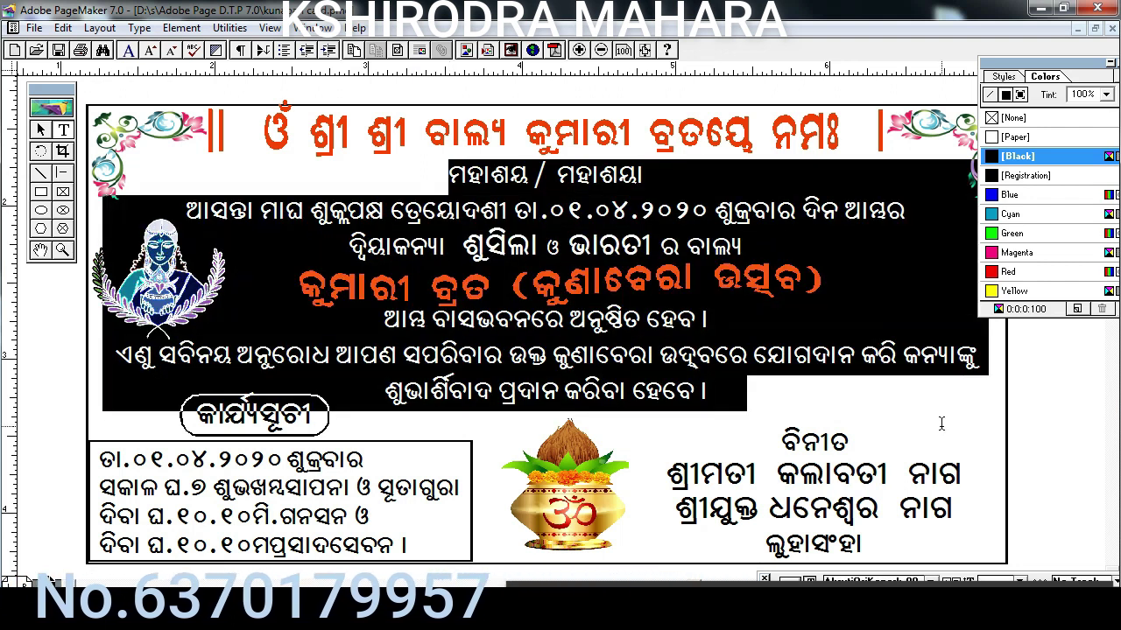
click(1015, 196)
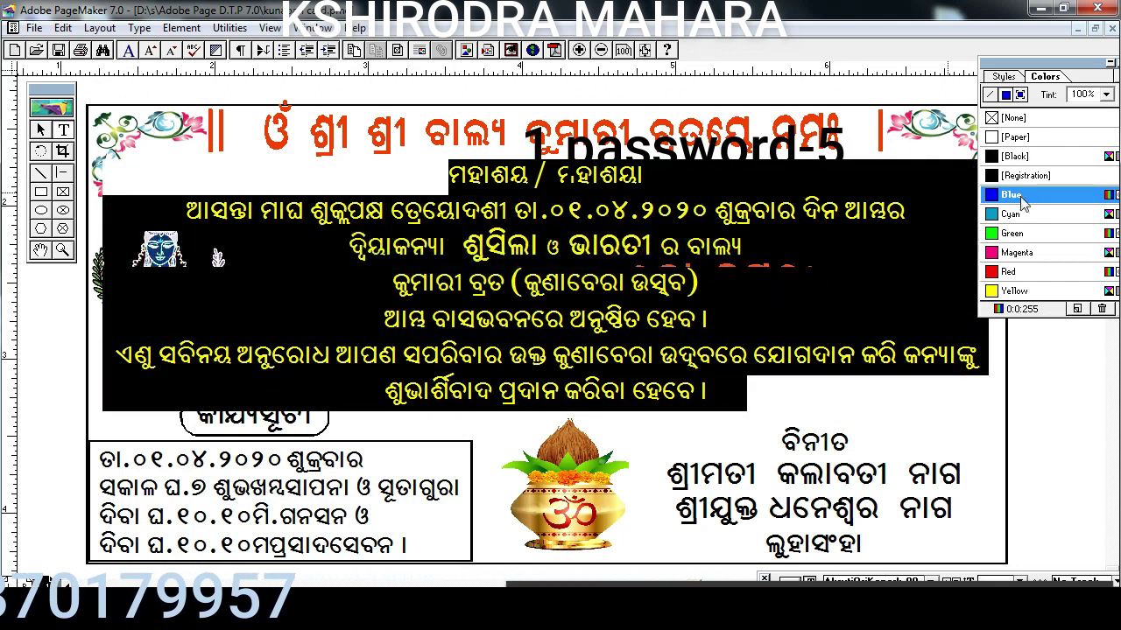
click(41, 128)
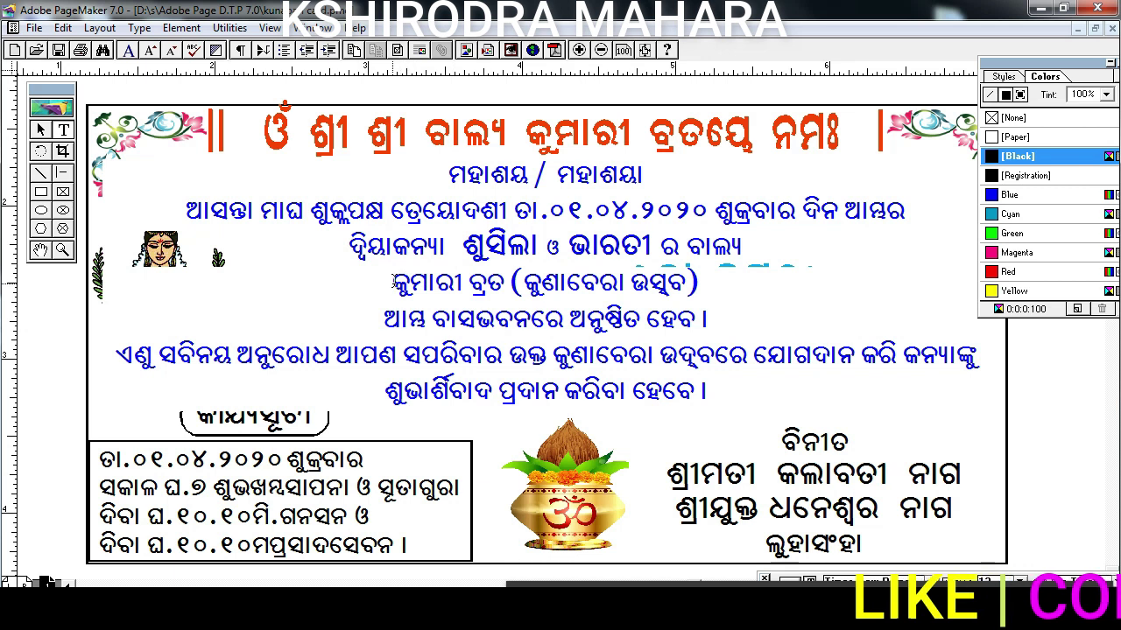
- Set the large Kumari Brata heading line to [Paper] white
drag(393, 283, 701, 285)
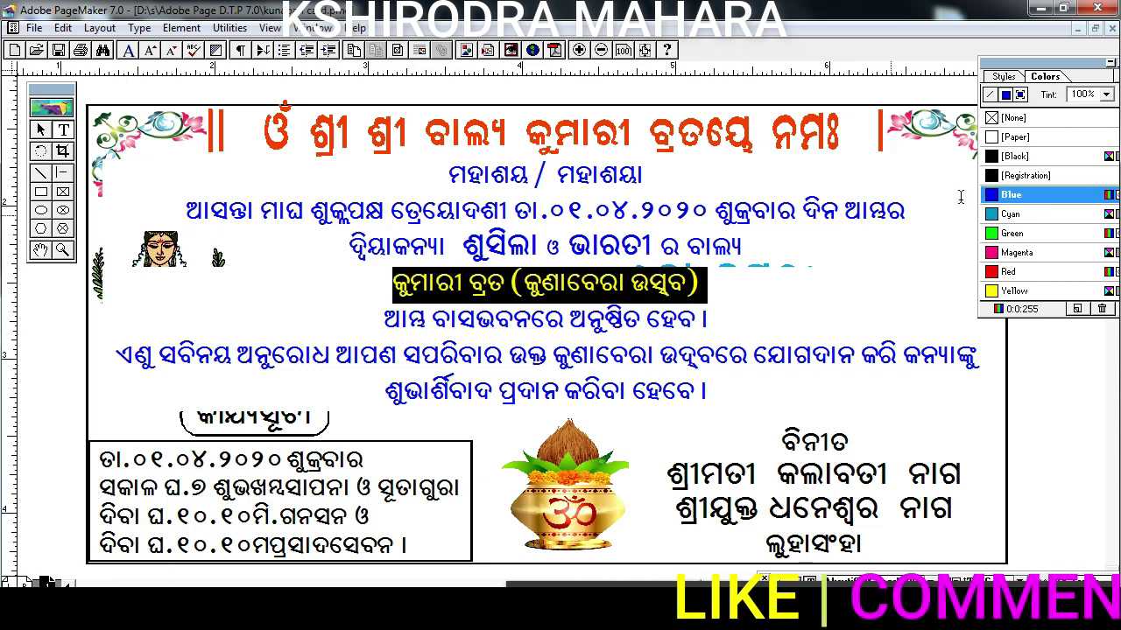
click(1014, 138)
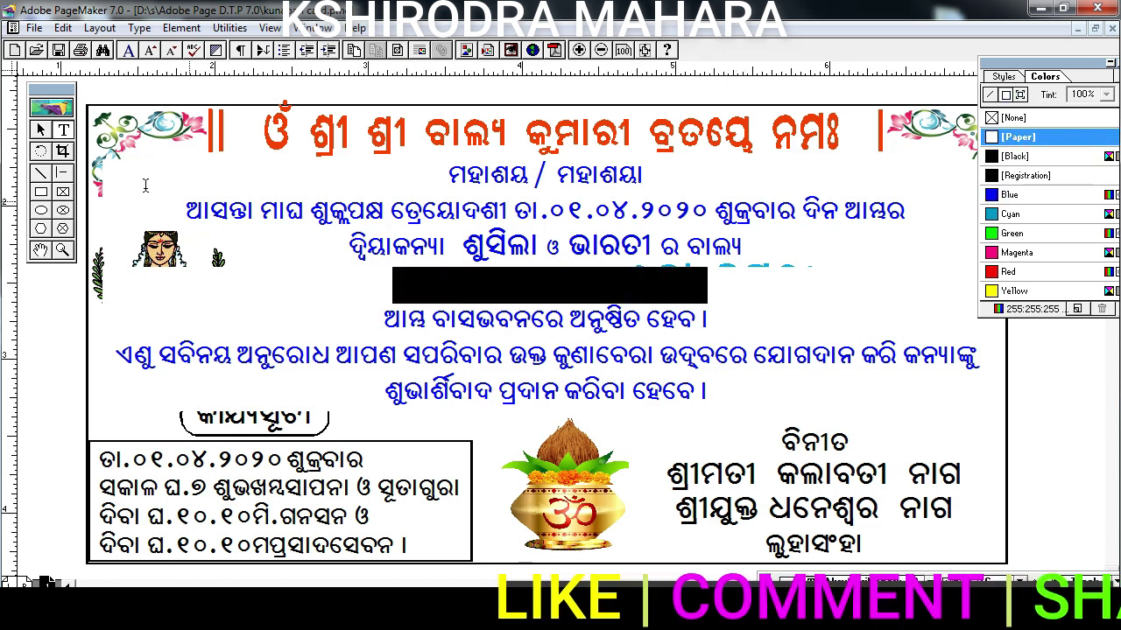
click(41, 129)
click(62, 128)
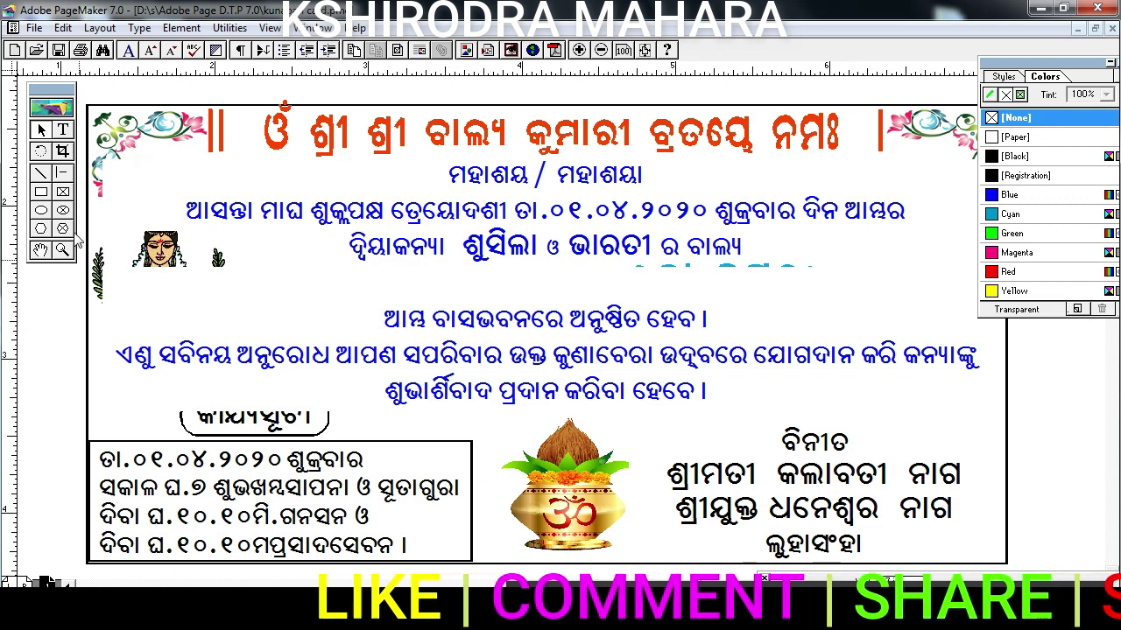
key(shift+F1)
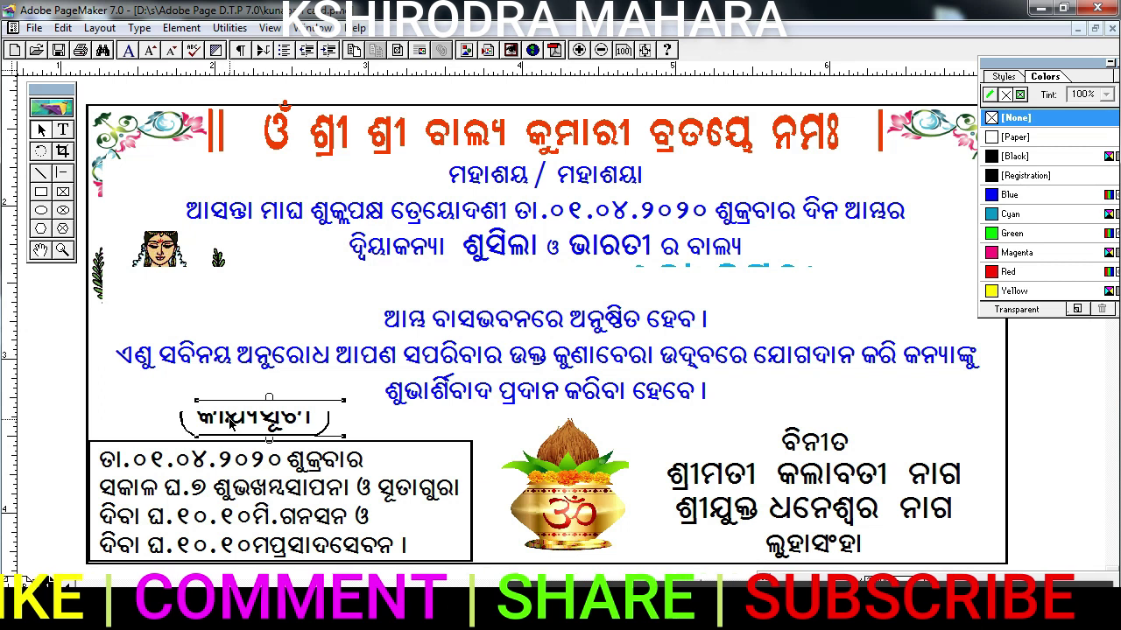
click(62, 128)
- Colour the Karyasuchi heading text magenta
drag(196, 415, 312, 414)
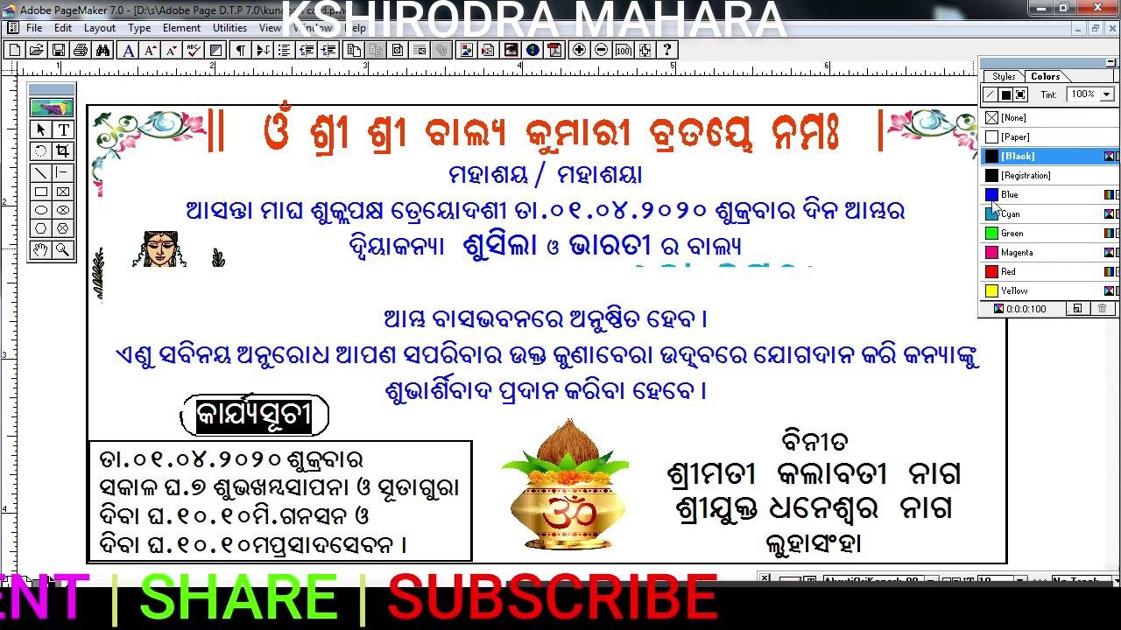
click(1015, 252)
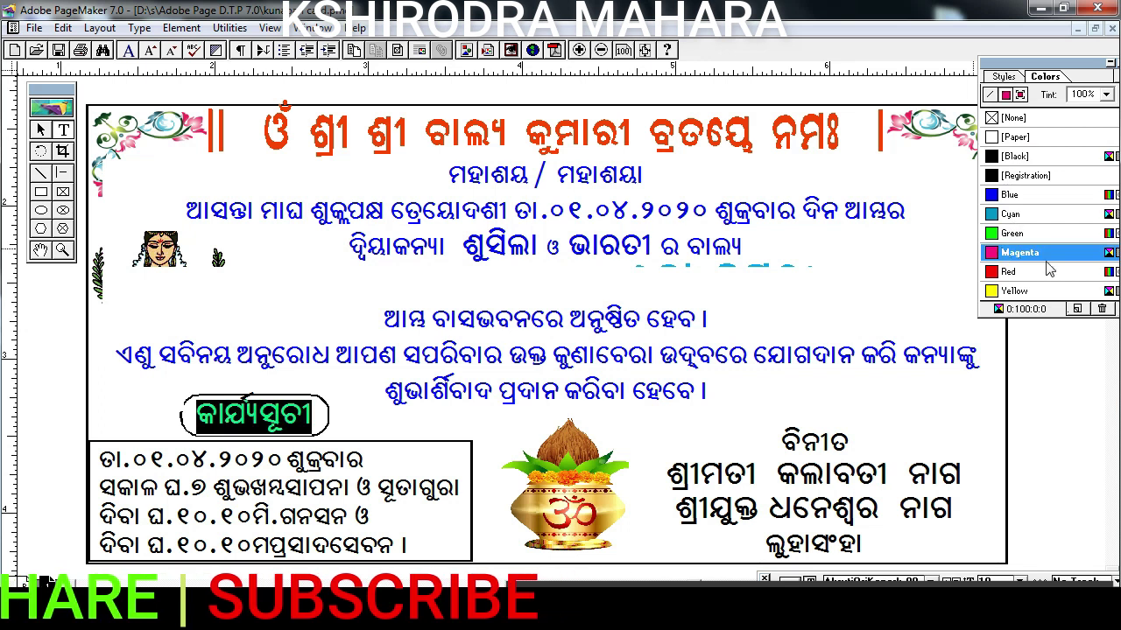
click(189, 262)
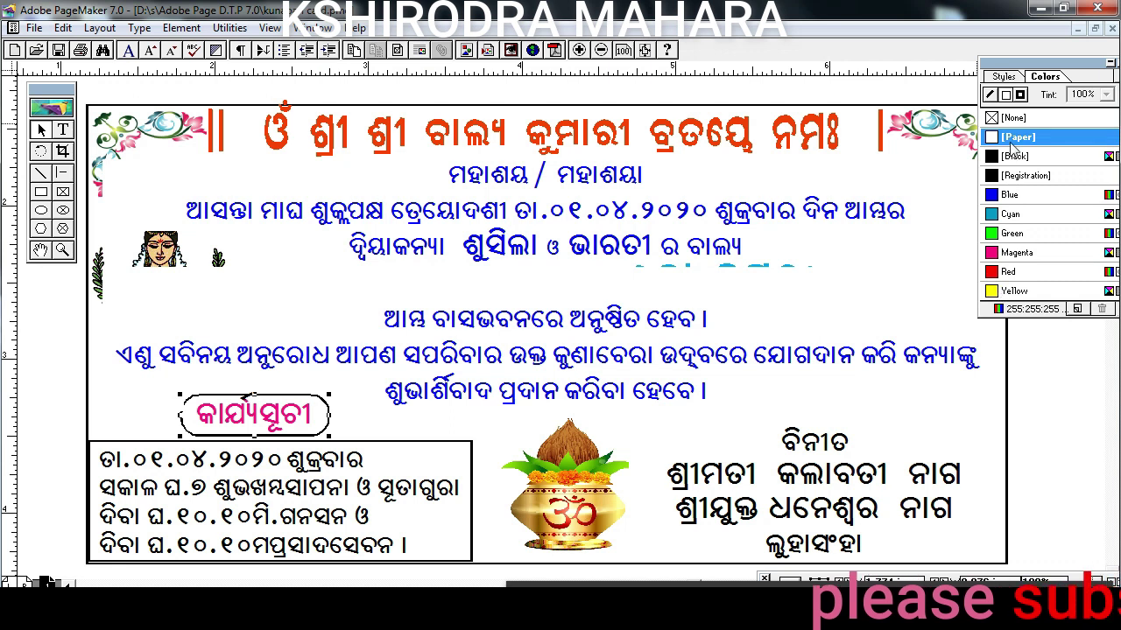
- Give the heading's rounded box a yellow fill and a cyan border
click(1011, 293)
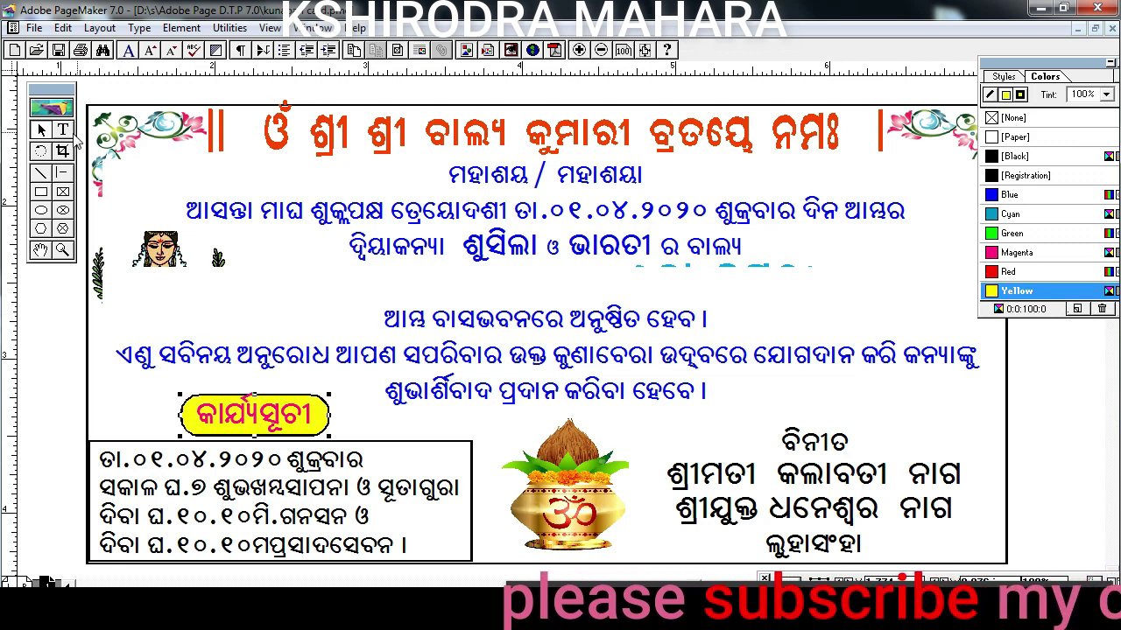
click(990, 95)
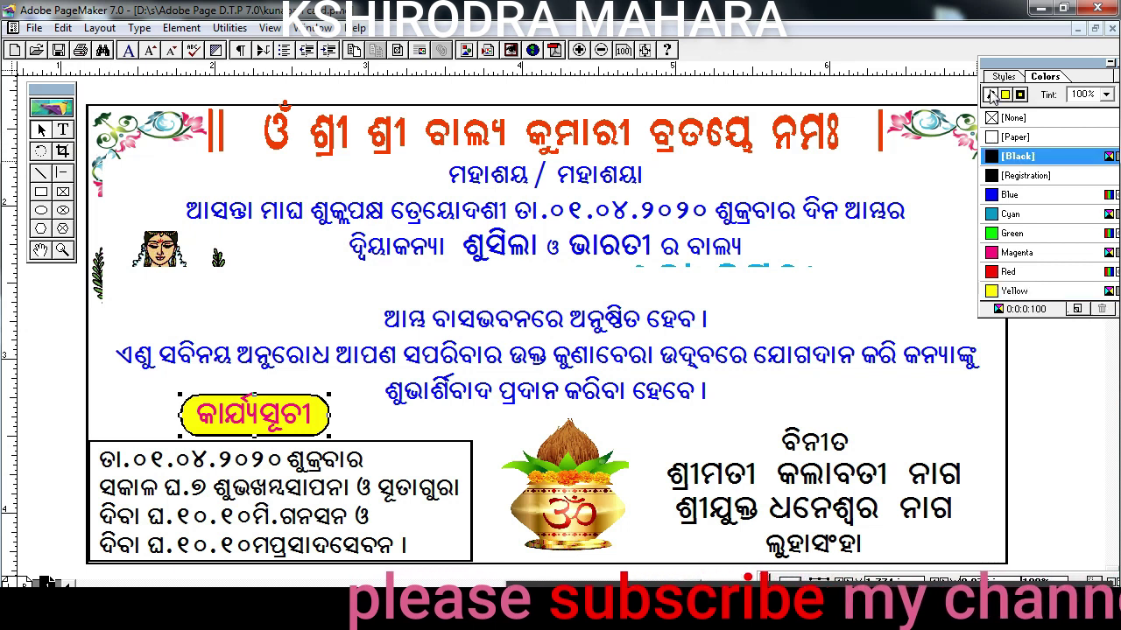
click(995, 235)
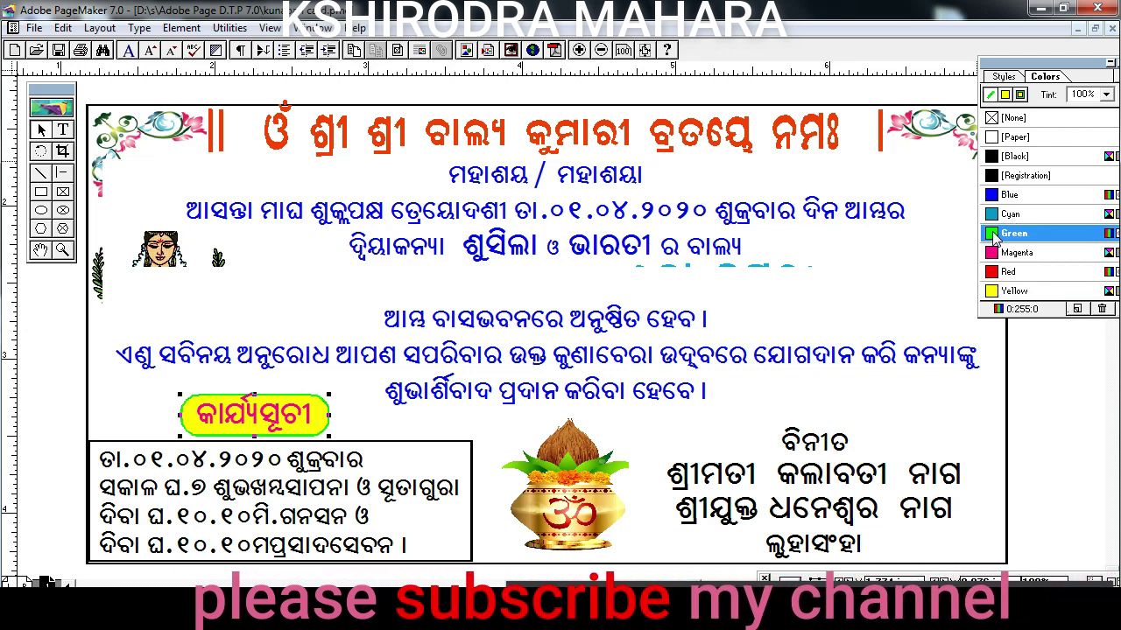
click(995, 217)
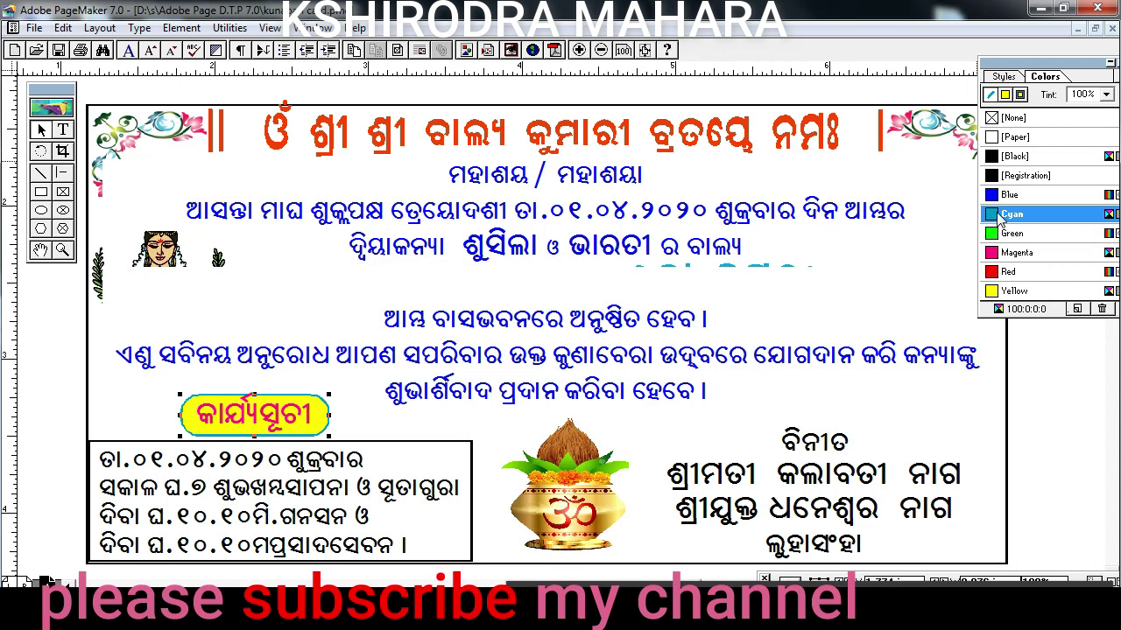
click(64, 129)
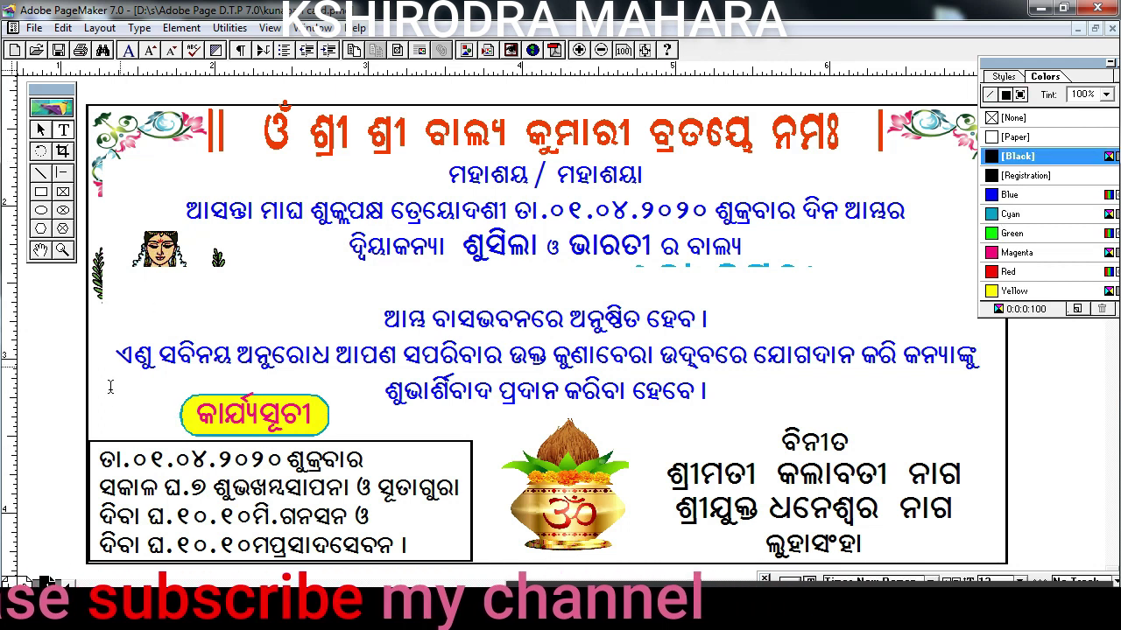
mouse_move(101, 459)
mouse_down()
mouse_move(498, 462)
mouse_move(520, 501)
mouse_up()
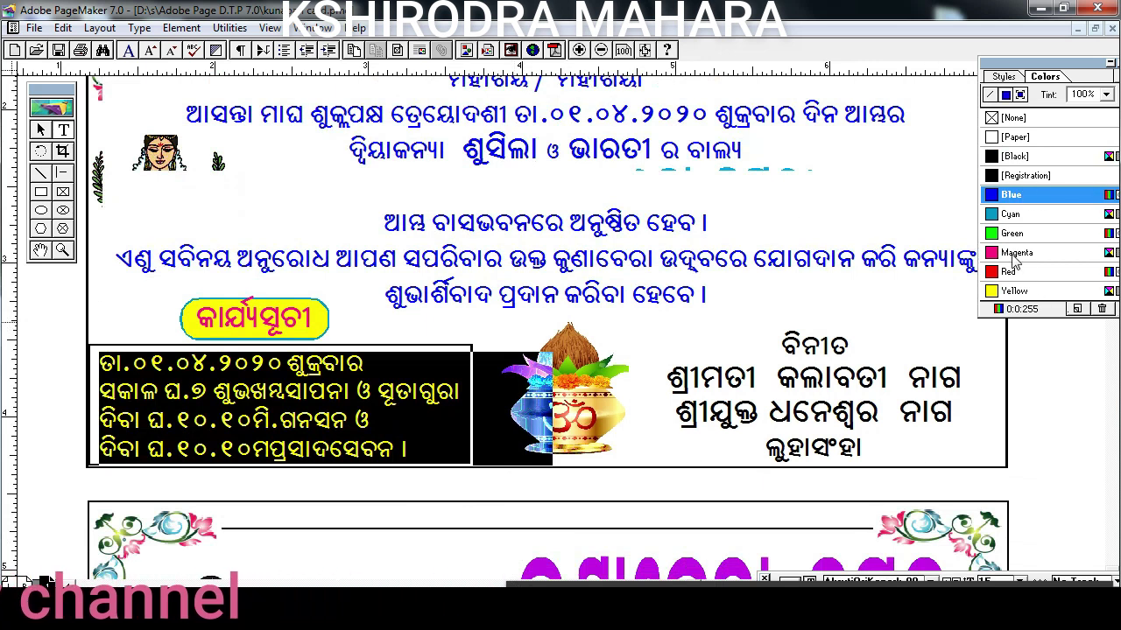
- Colour the four schedule lines cyan and the four-line signature block red
click(1007, 214)
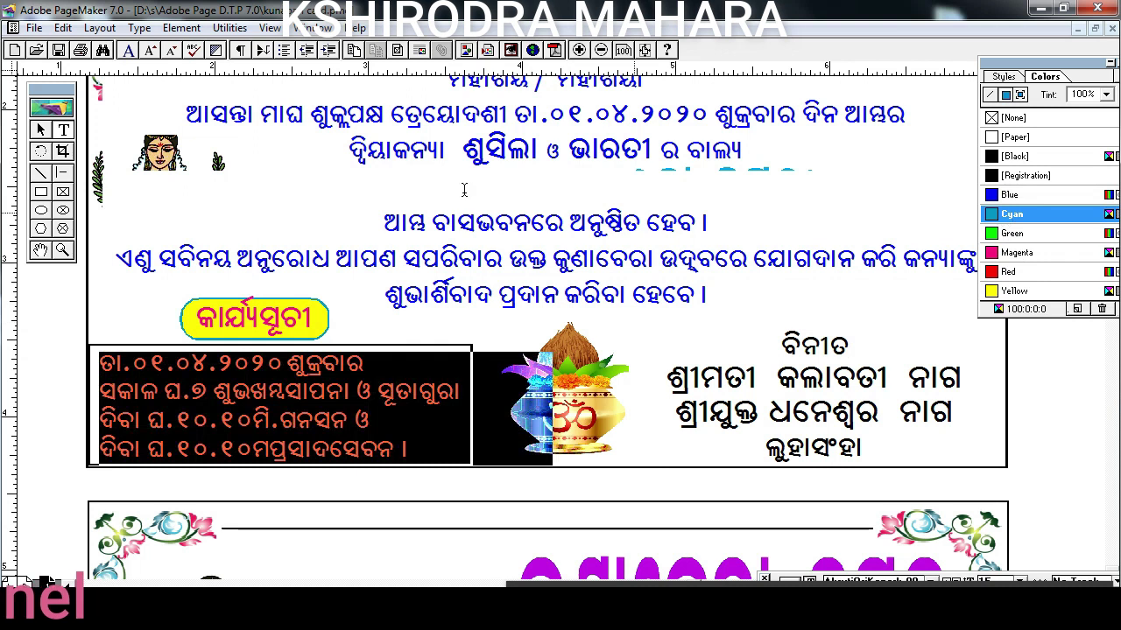
click(64, 129)
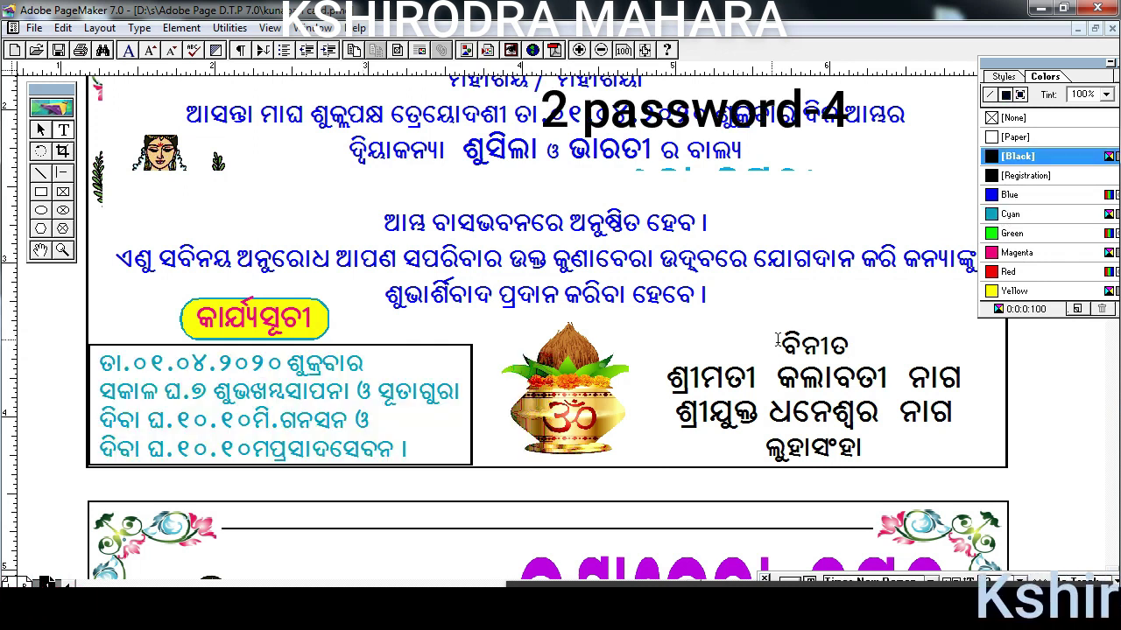
drag(969, 364, 988, 445)
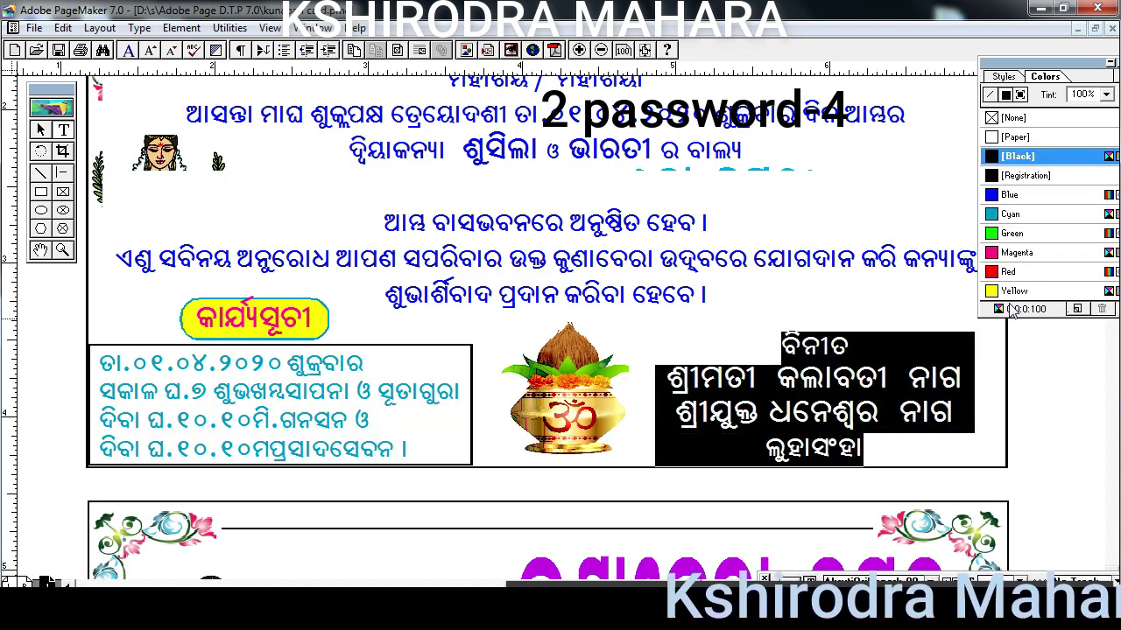
click(1007, 271)
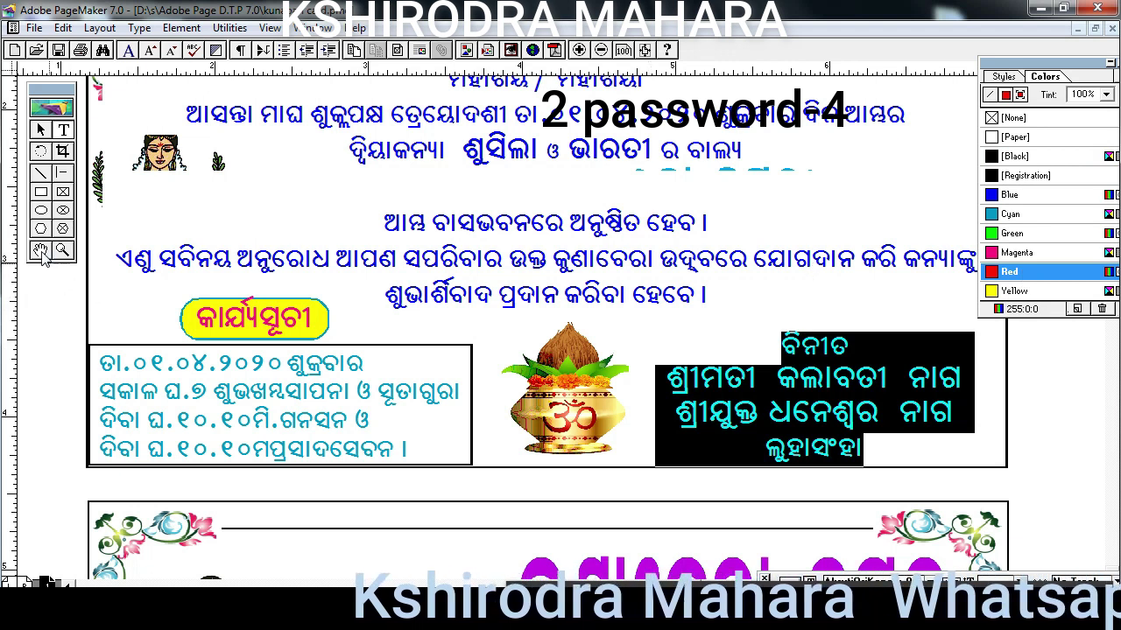
click(40, 251)
mouse_move(597, 208)
mouse_down()
mouse_move(558, 429)
mouse_move(583, 340)
mouse_up()
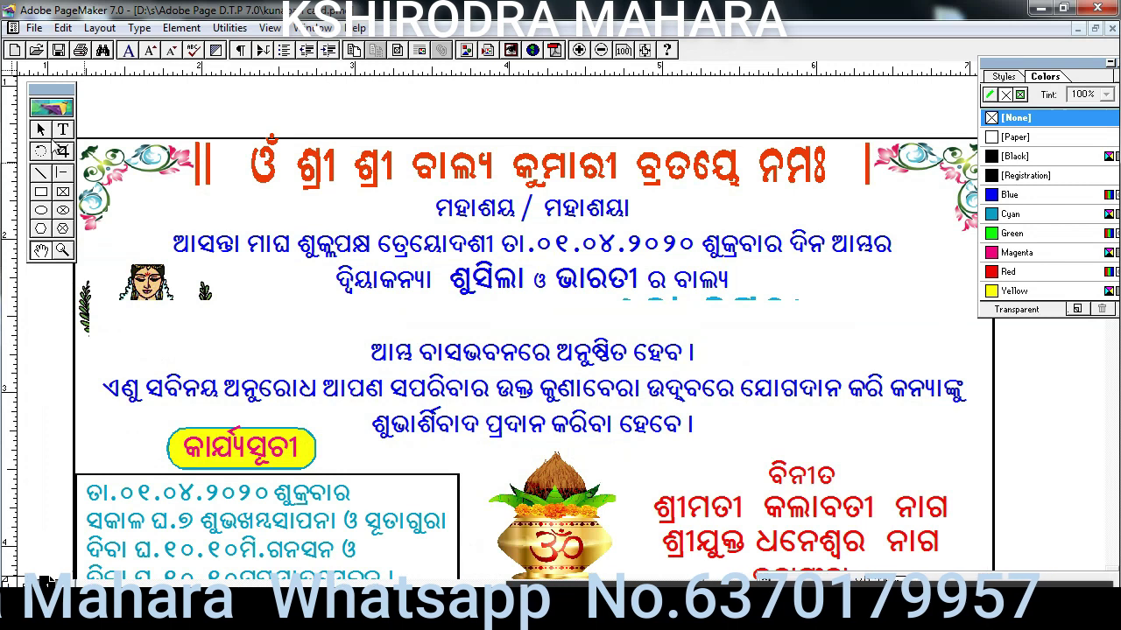
click(583, 328)
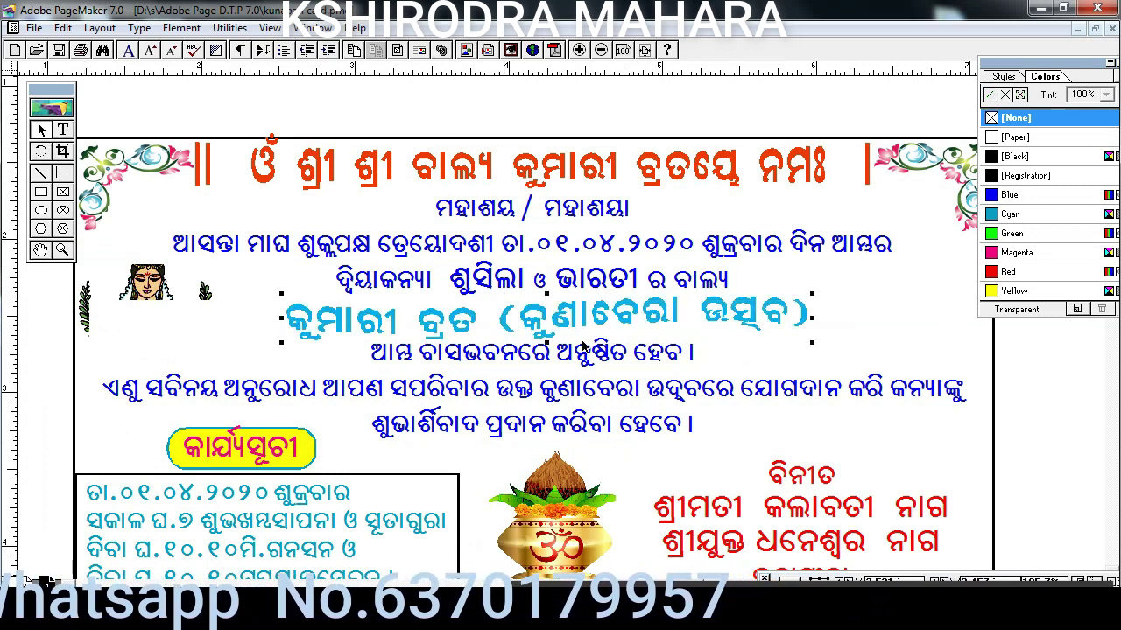
key(Tab)
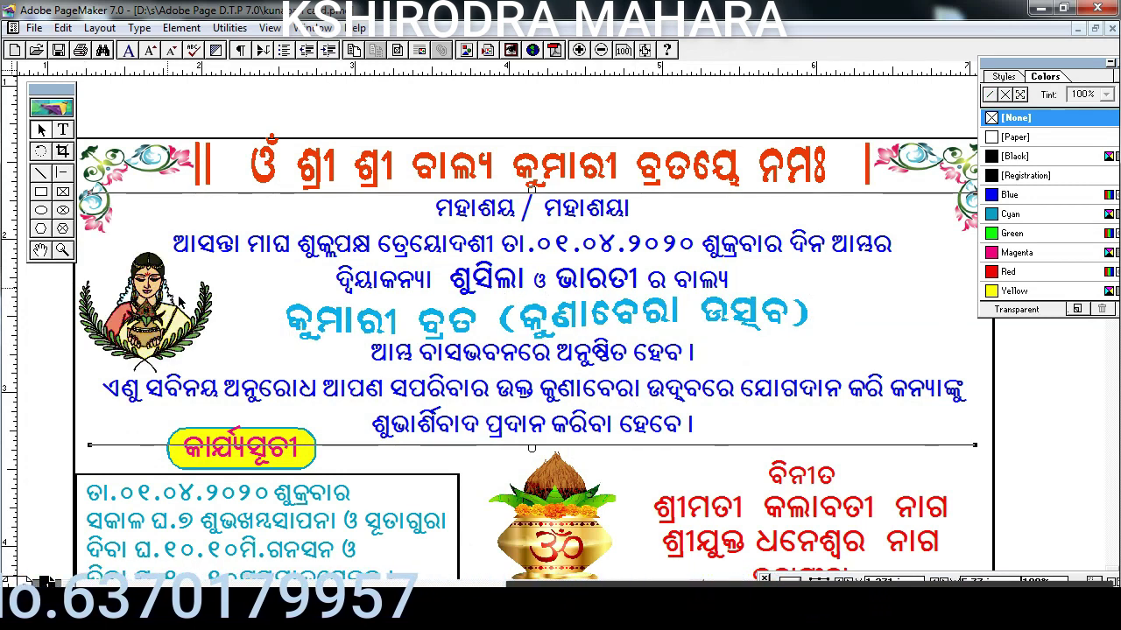
click(40, 252)
mouse_move(453, 378)
mouse_down()
mouse_move(439, 359)
mouse_move(407, 357)
mouse_up()
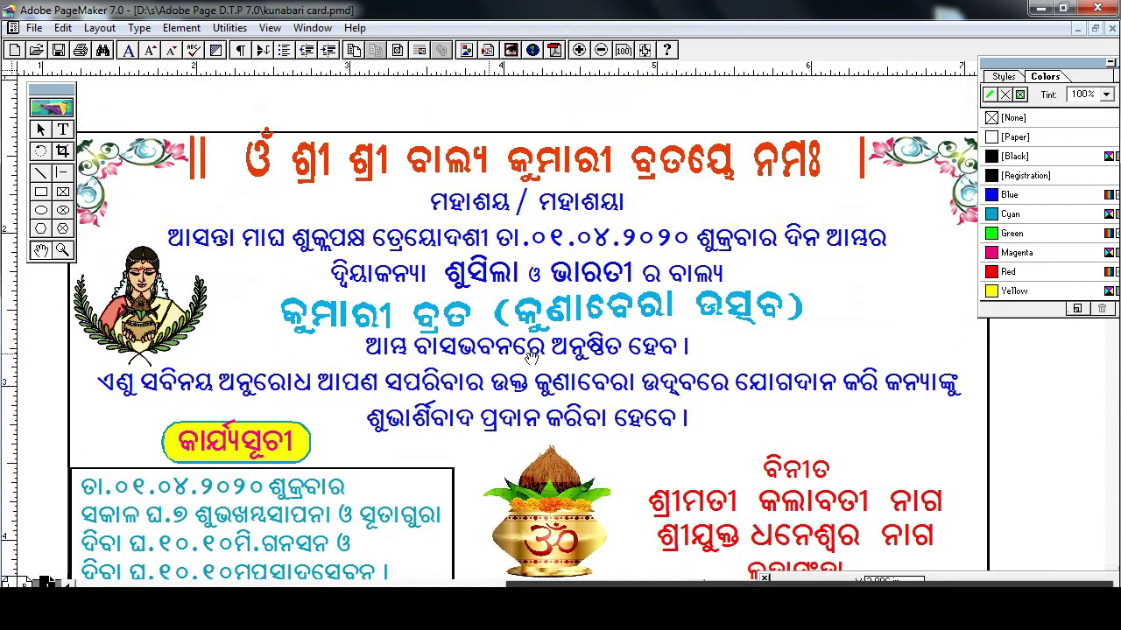
mouse_move(469, 441)
mouse_down()
mouse_move(513, 408)
mouse_move(536, 429)
mouse_up()
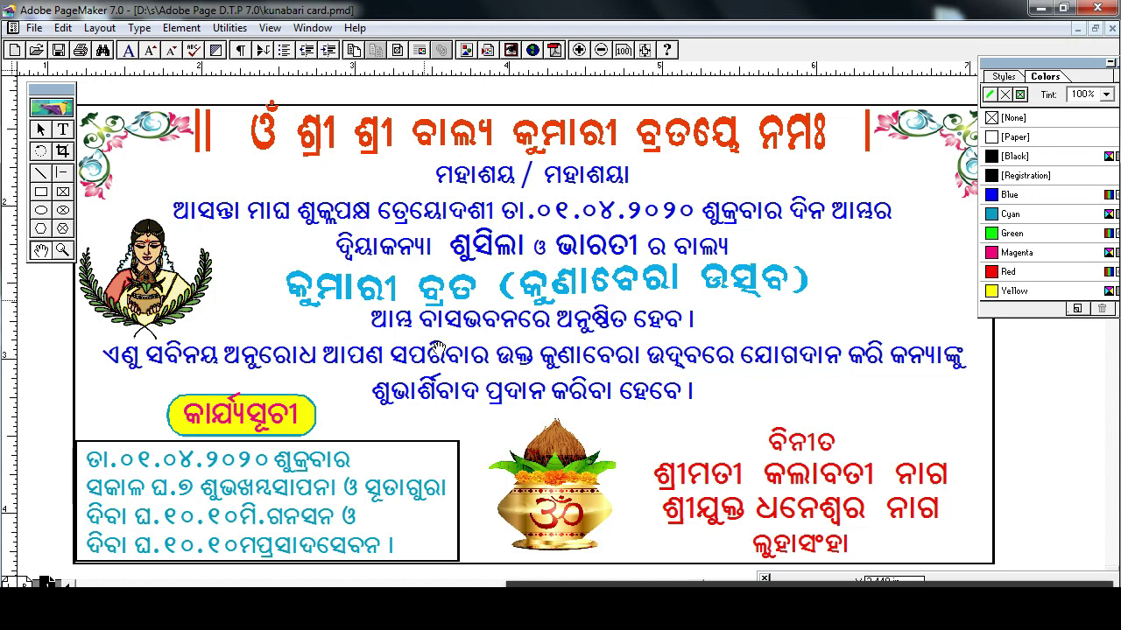
drag(415, 444, 428, 425)
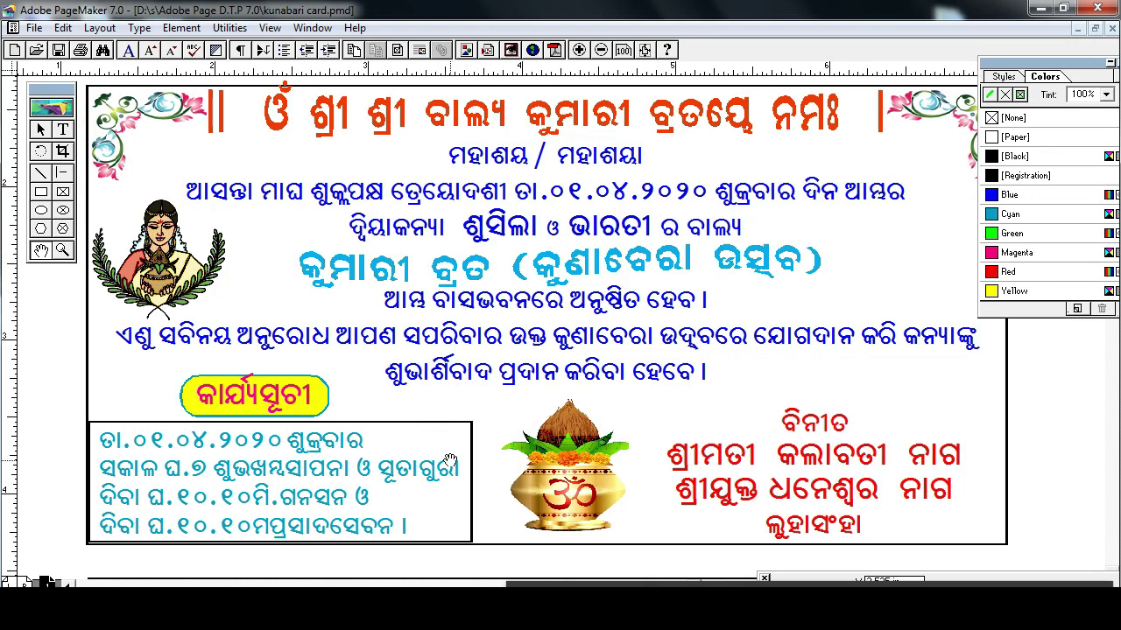
drag(448, 462, 445, 468)
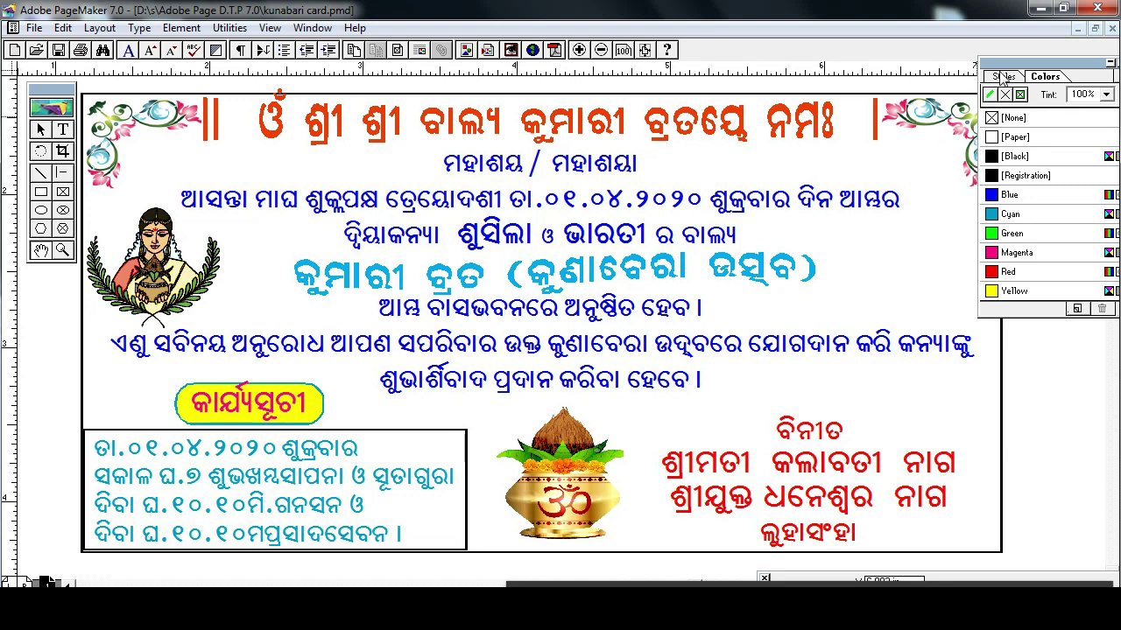
drag(368, 510, 376, 327)
drag(386, 523, 396, 412)
mouse_move(356, 305)
mouse_down()
mouse_move(367, 385)
mouse_move(388, 414)
mouse_up()
drag(367, 333, 372, 411)
drag(359, 275, 365, 371)
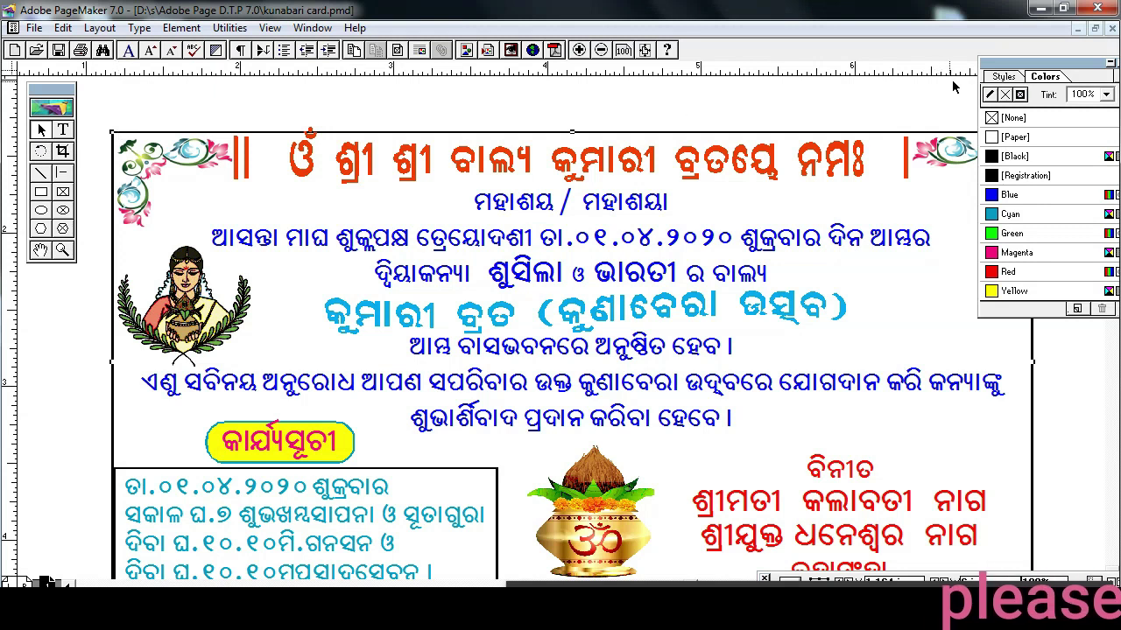
- Make the card border blue and fill the schedule box yellow
click(996, 196)
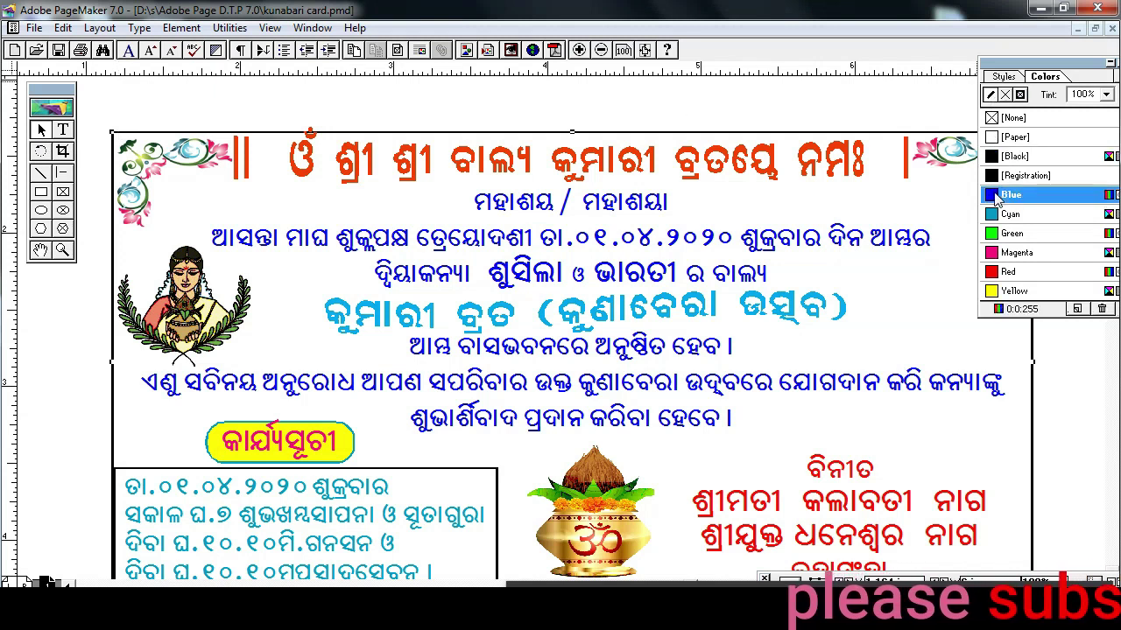
mouse_move(288, 506)
mouse_down()
mouse_move(311, 225)
mouse_move(242, 335)
mouse_up()
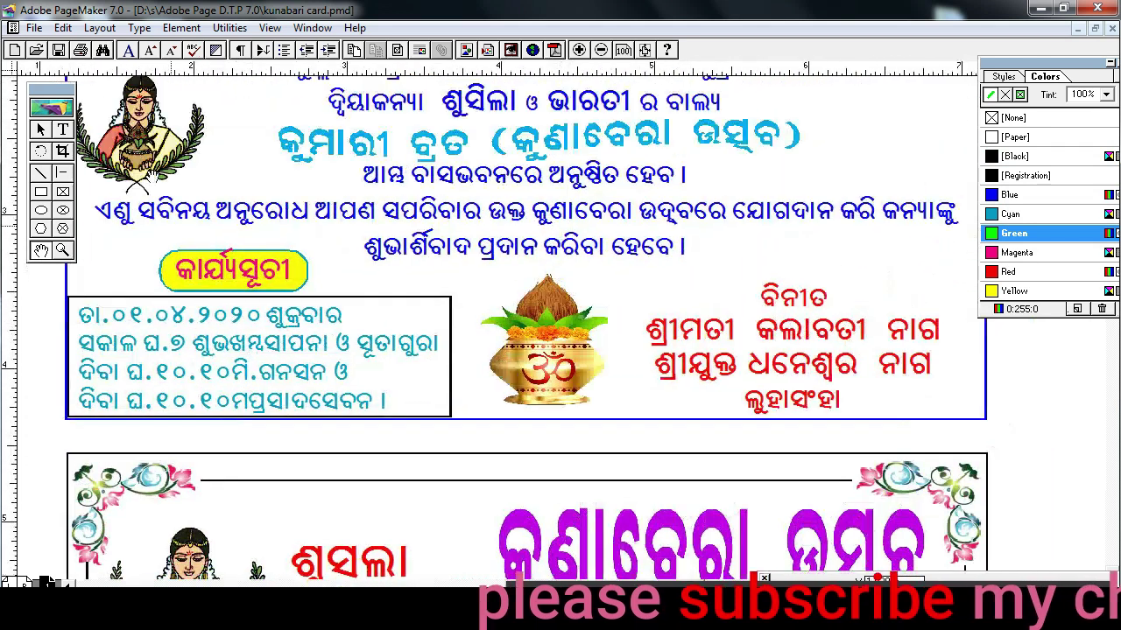
click(39, 130)
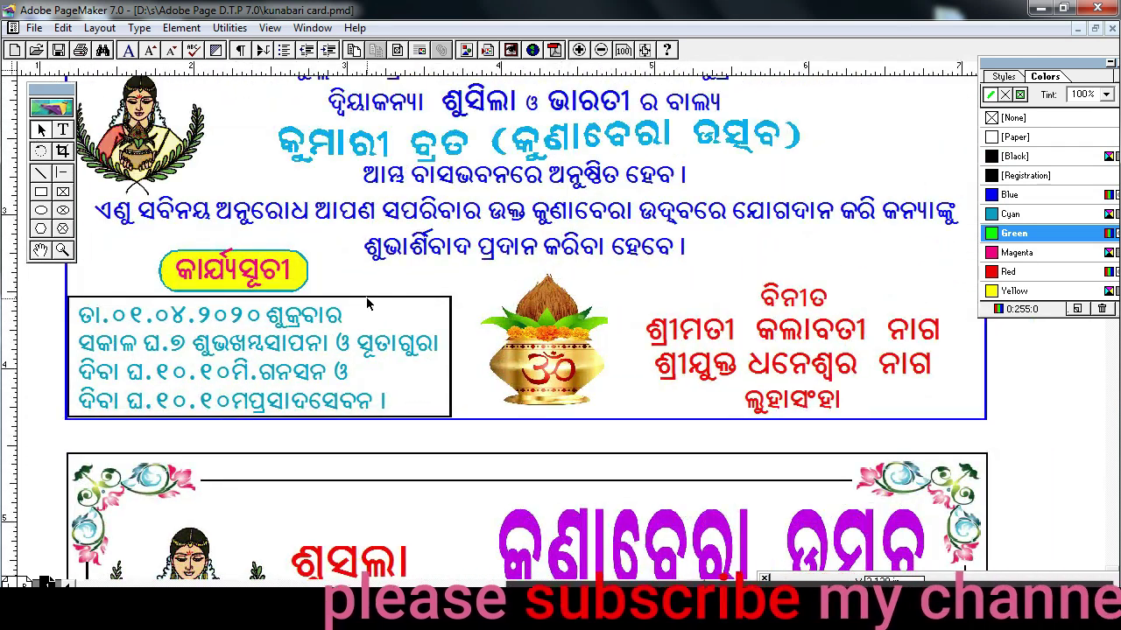
click(450, 350)
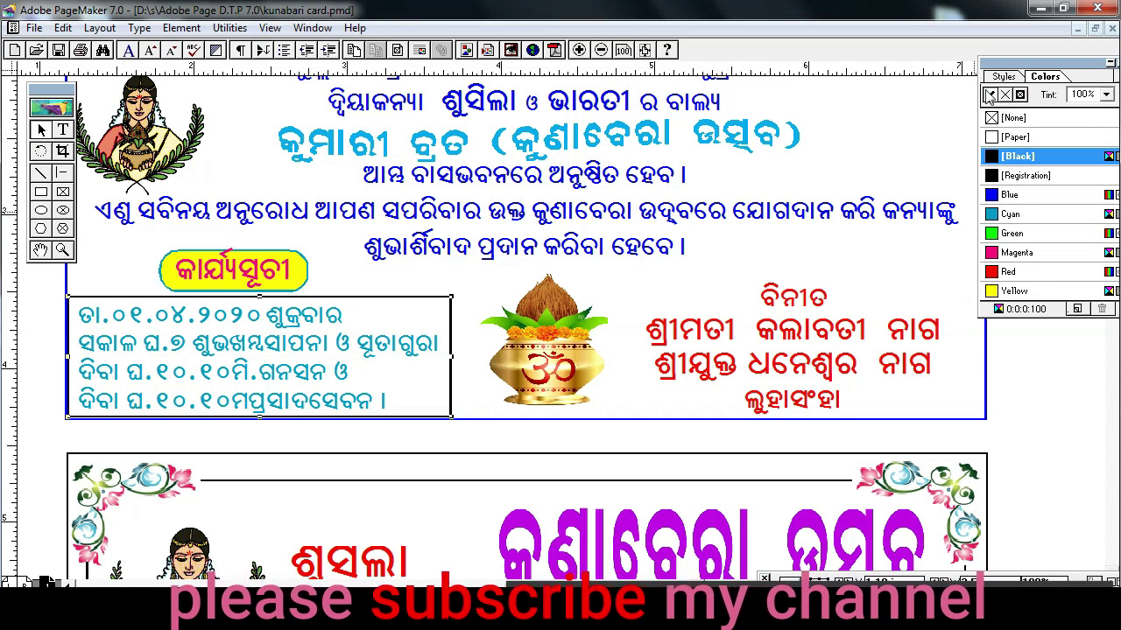
click(1011, 117)
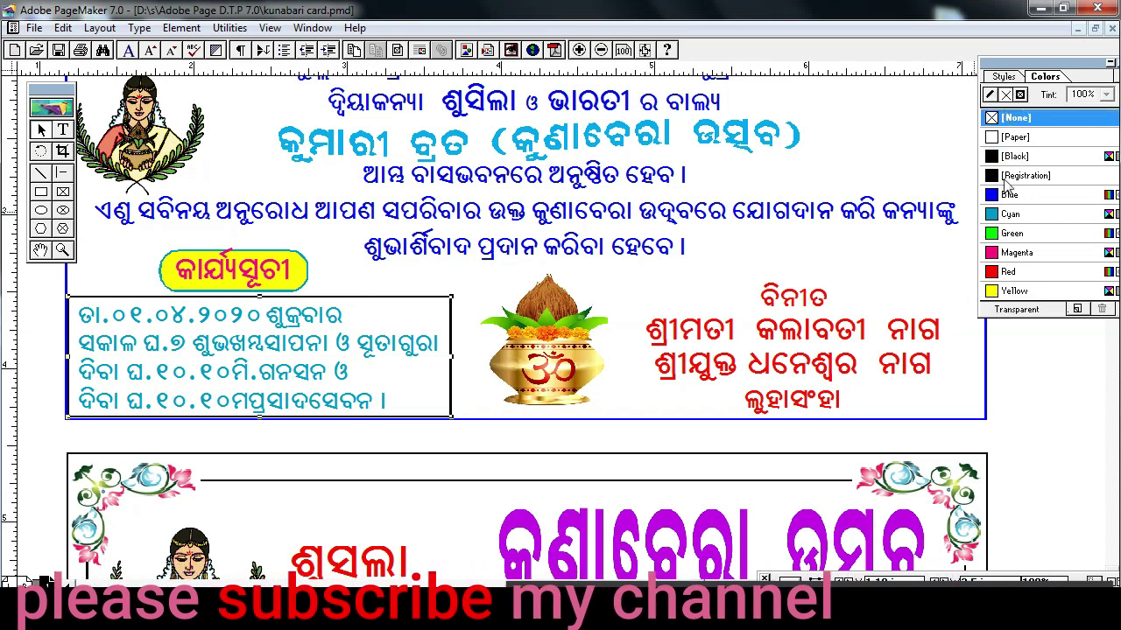
click(1011, 293)
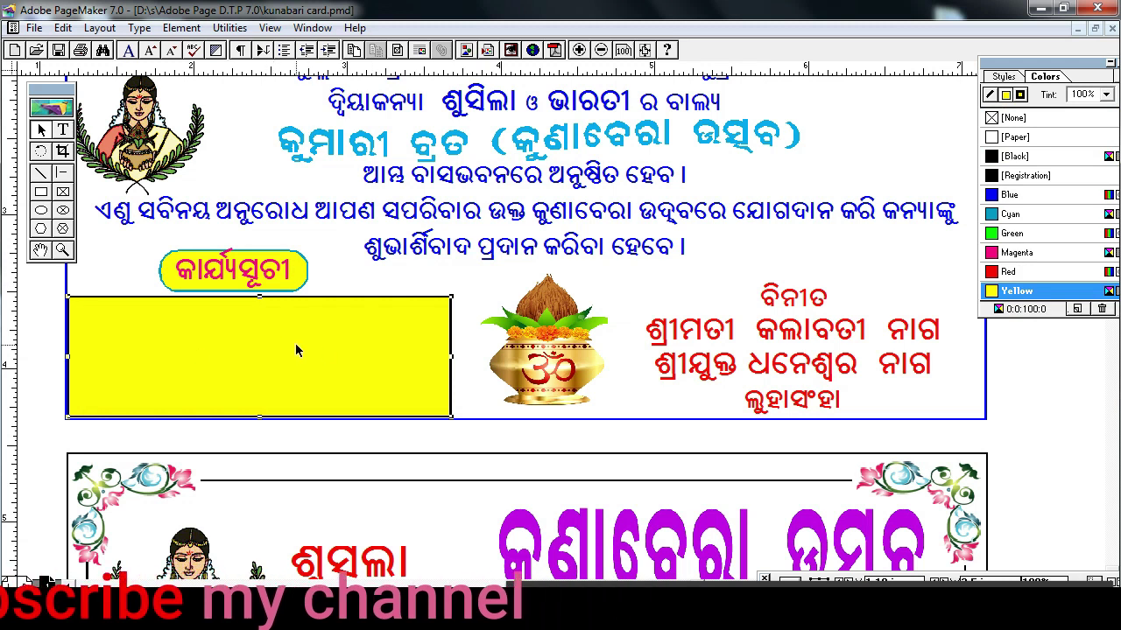
- Send the yellow schedule box to the back and lighten it to a 25% tint
click(182, 29)
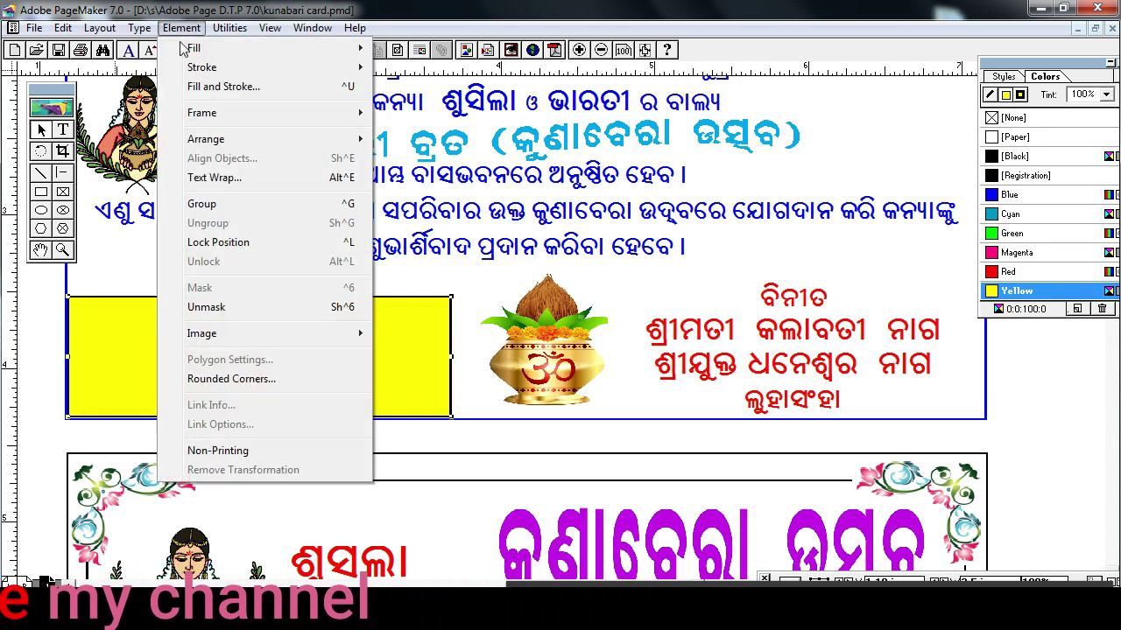
mouse_move(206, 139)
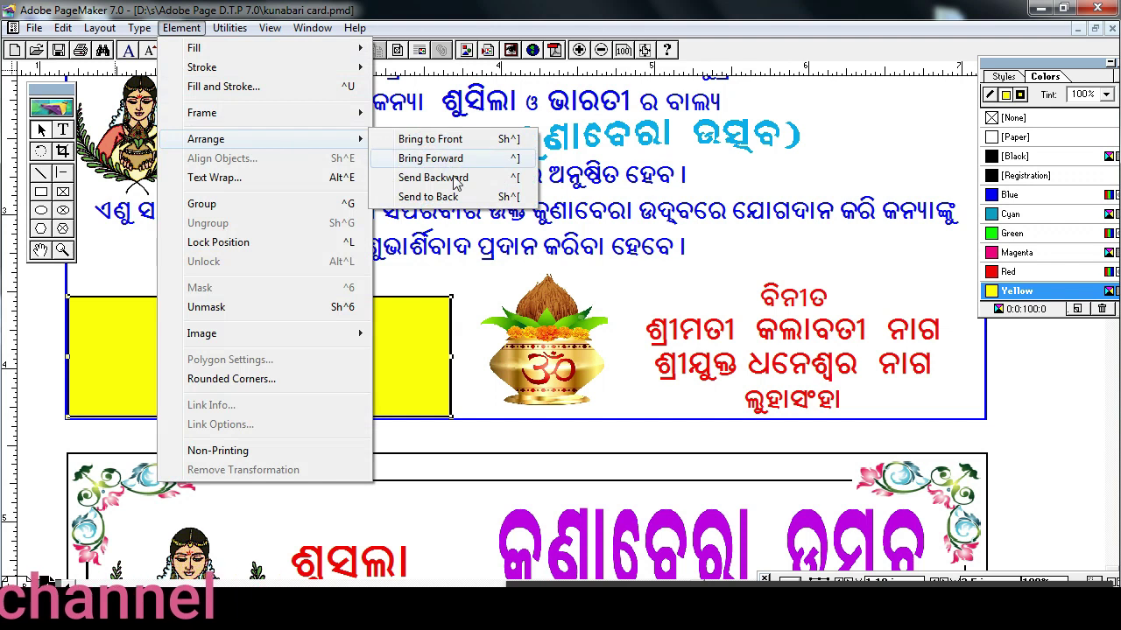
click(448, 200)
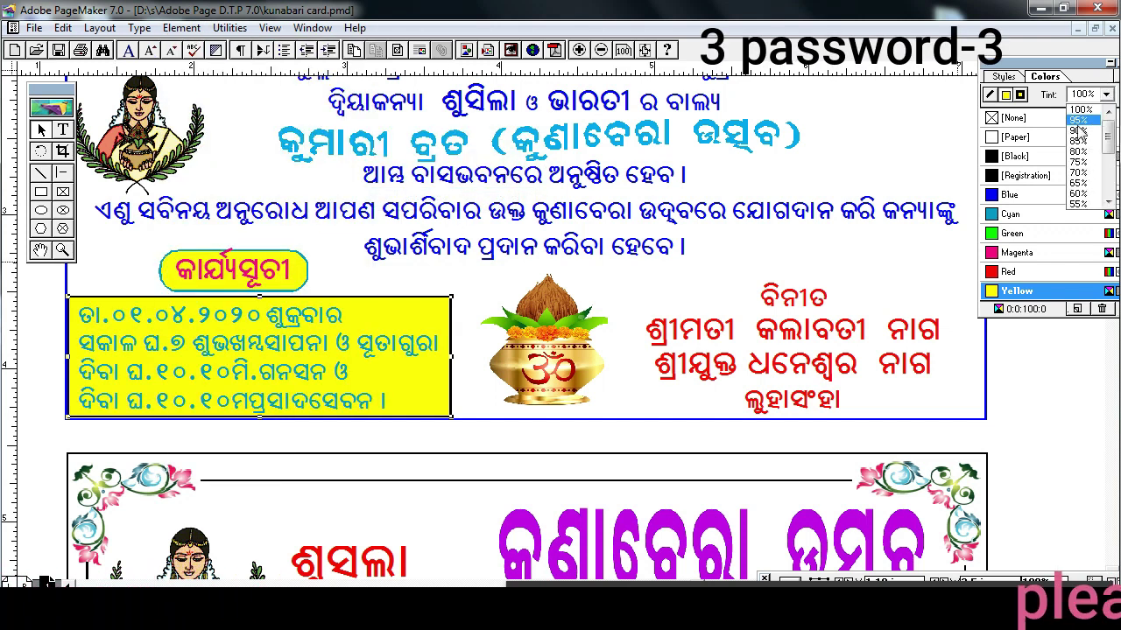
scroll(1075, 181, down, 2)
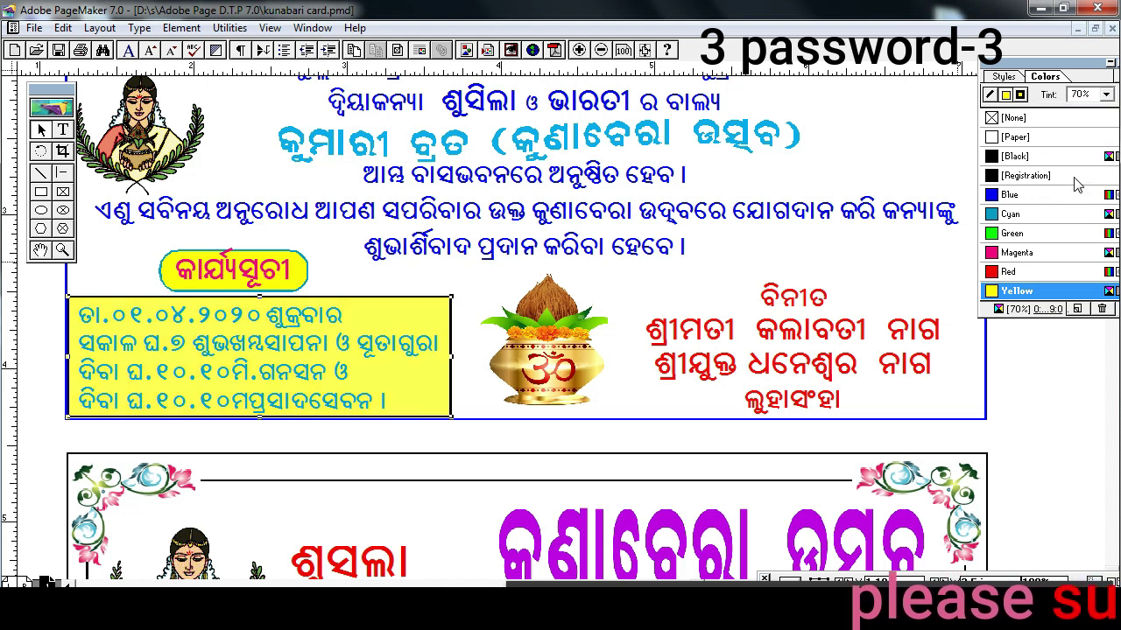
click(1106, 94)
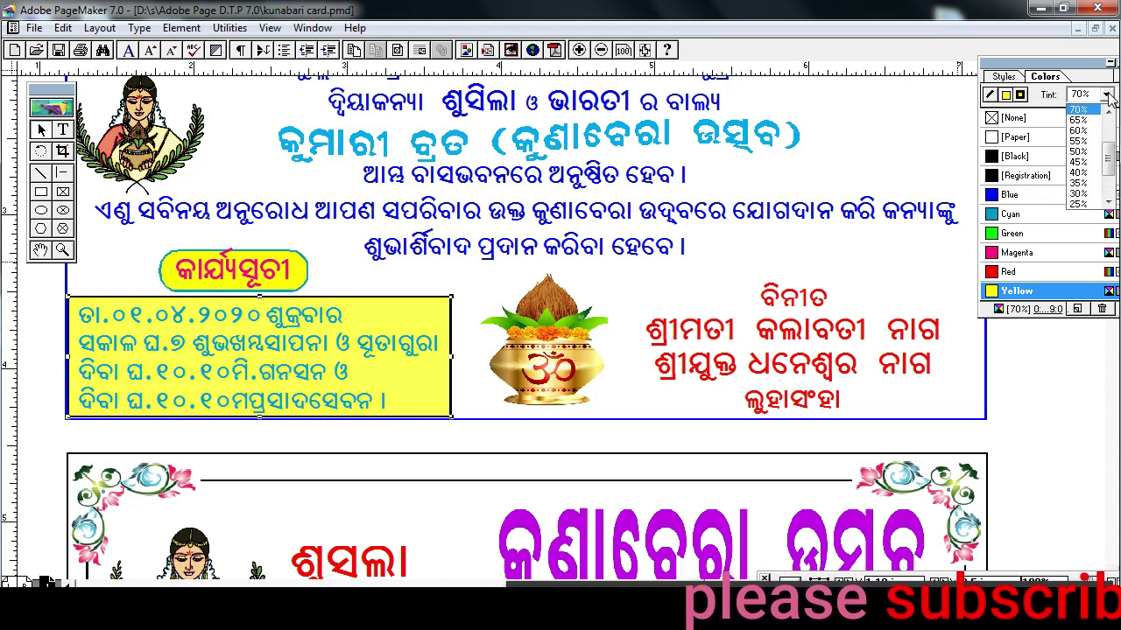
click(1081, 203)
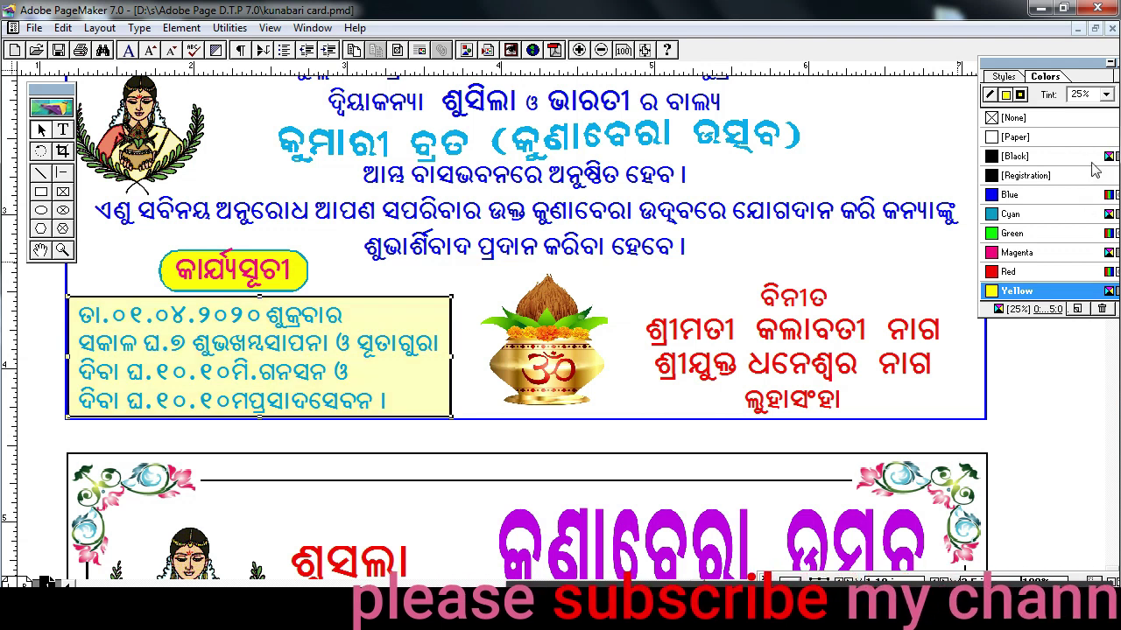
- Colour the text inside the schedule box blue
click(83, 287)
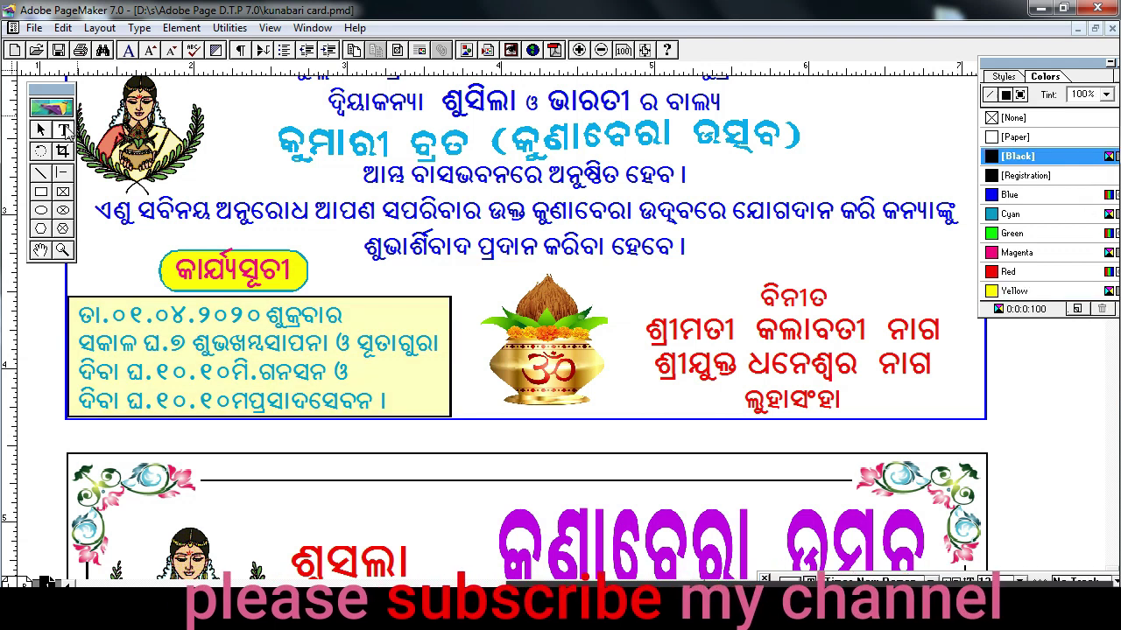
drag(81, 311, 386, 404)
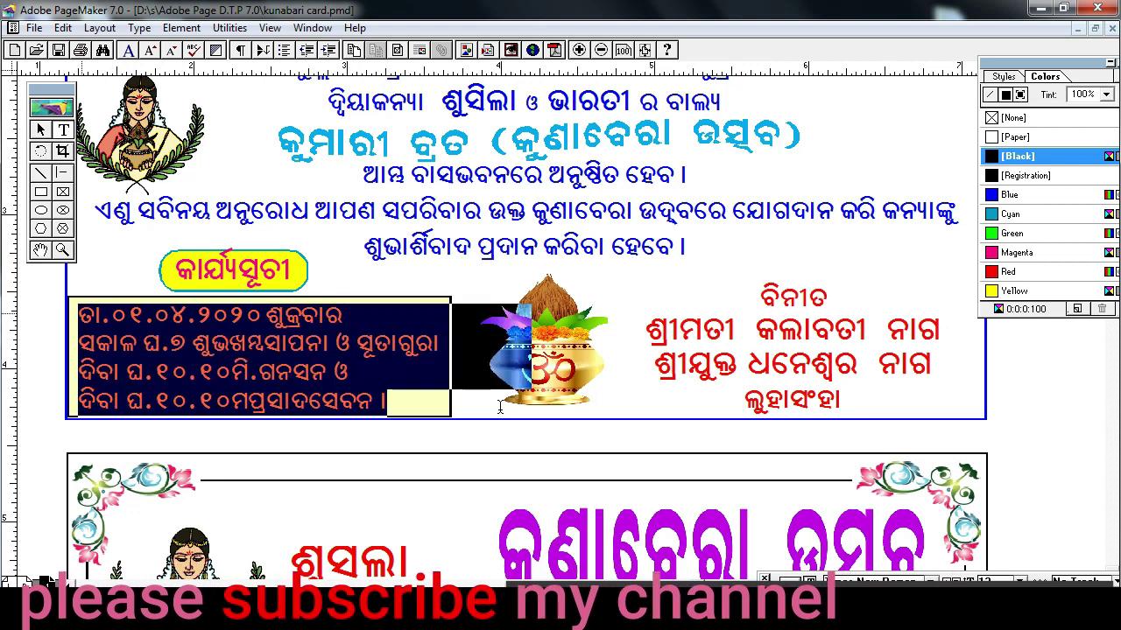
click(1011, 214)
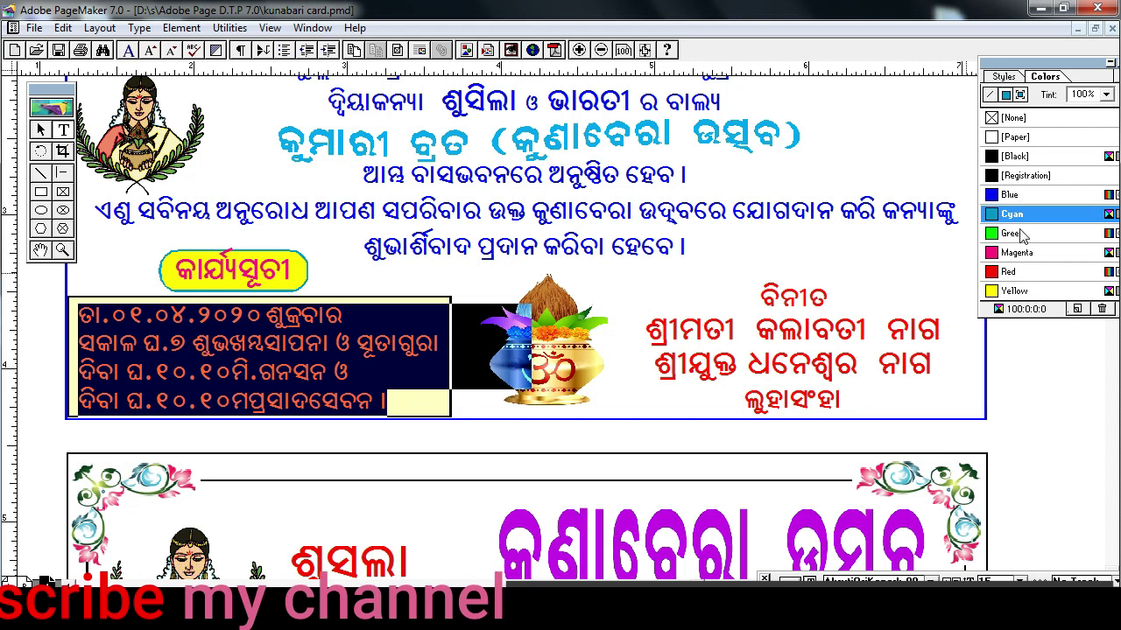
click(1014, 195)
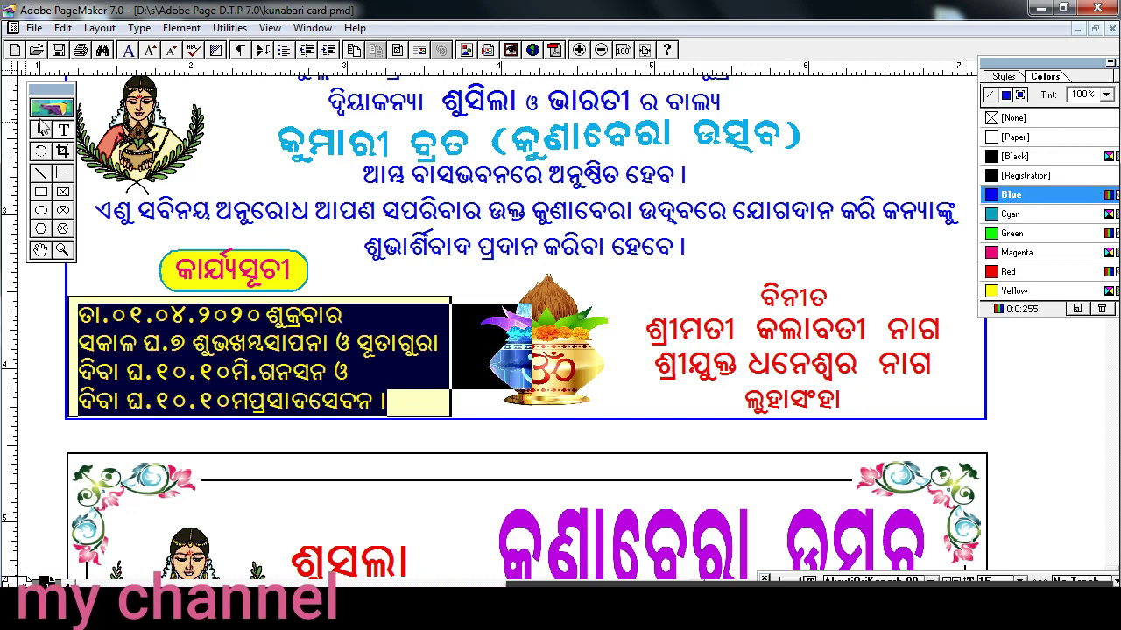
click(42, 130)
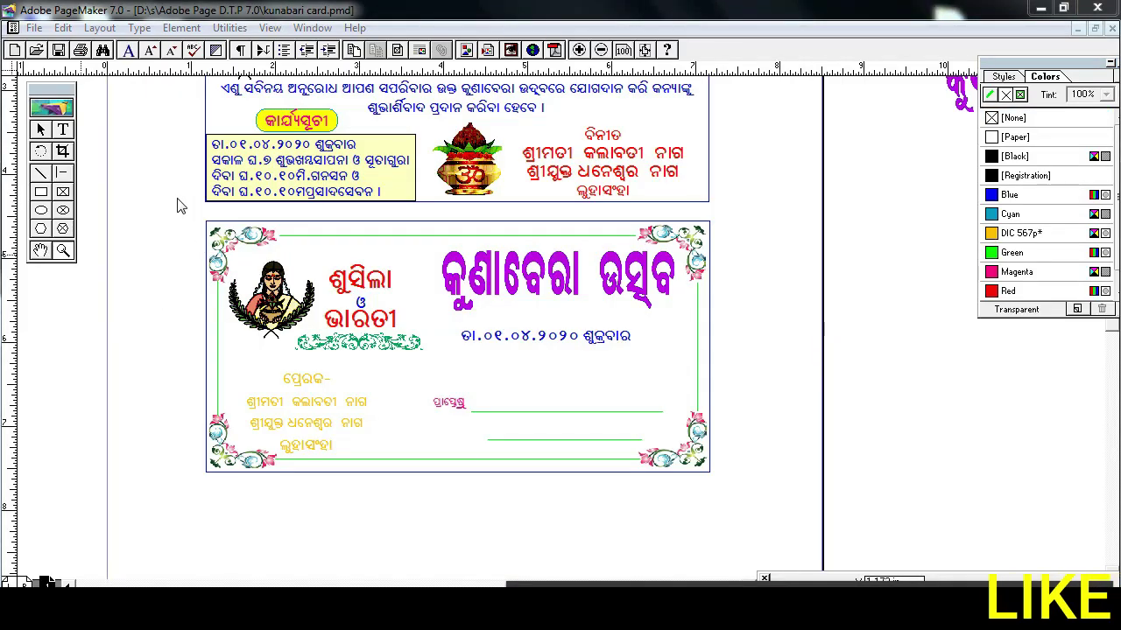
- Zoom into the lower card and select its sender lines
drag(177, 198, 599, 430)
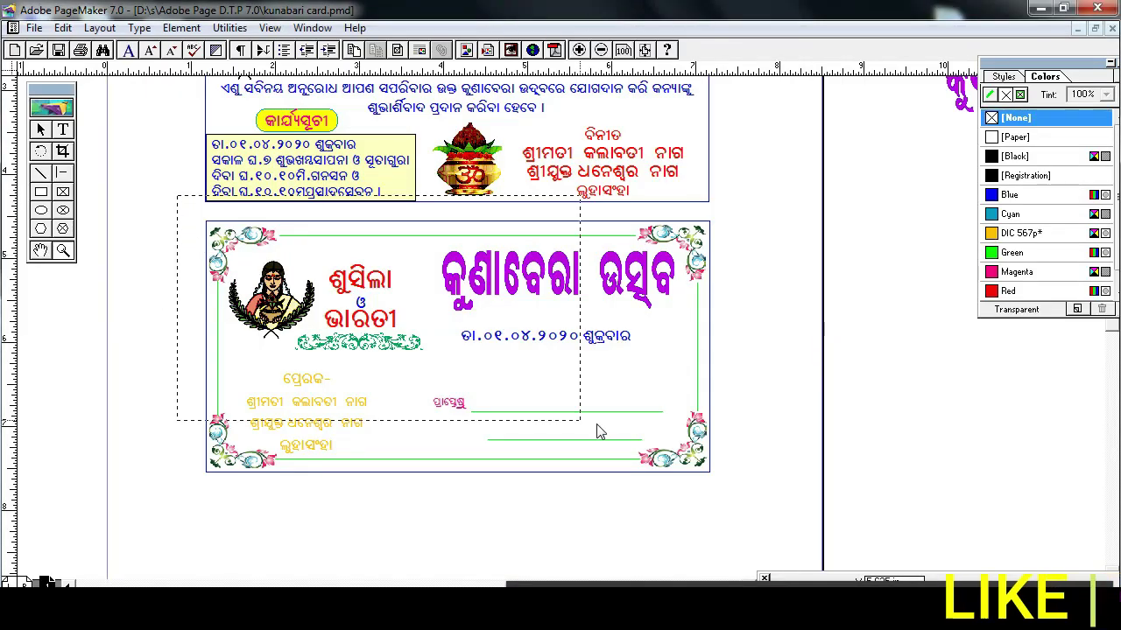
drag(740, 500, 733, 484)
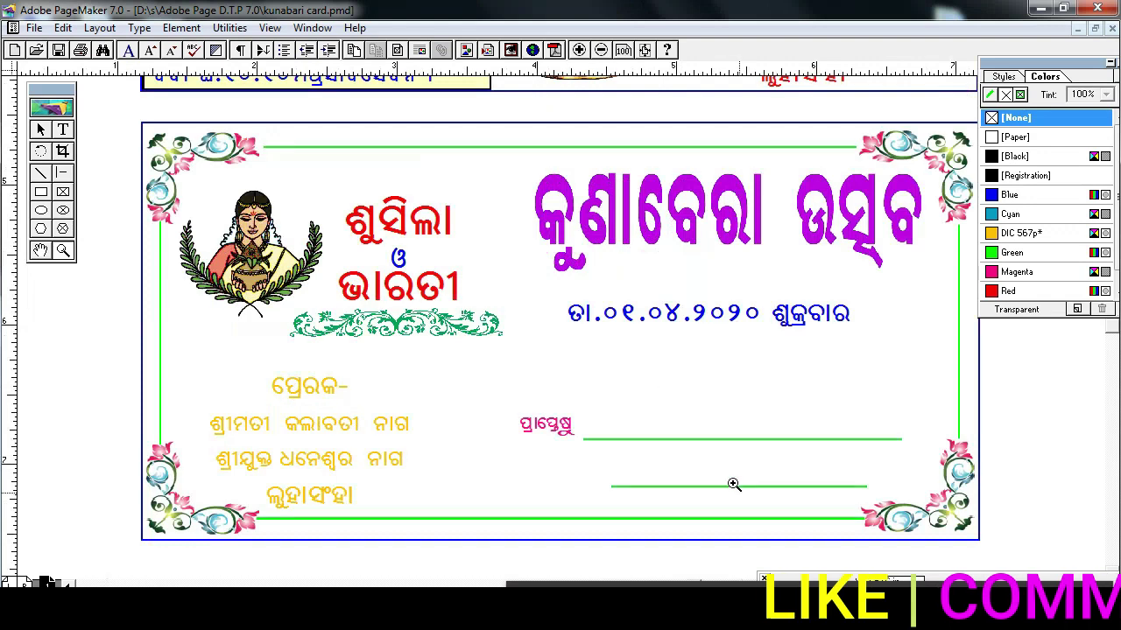
click(63, 130)
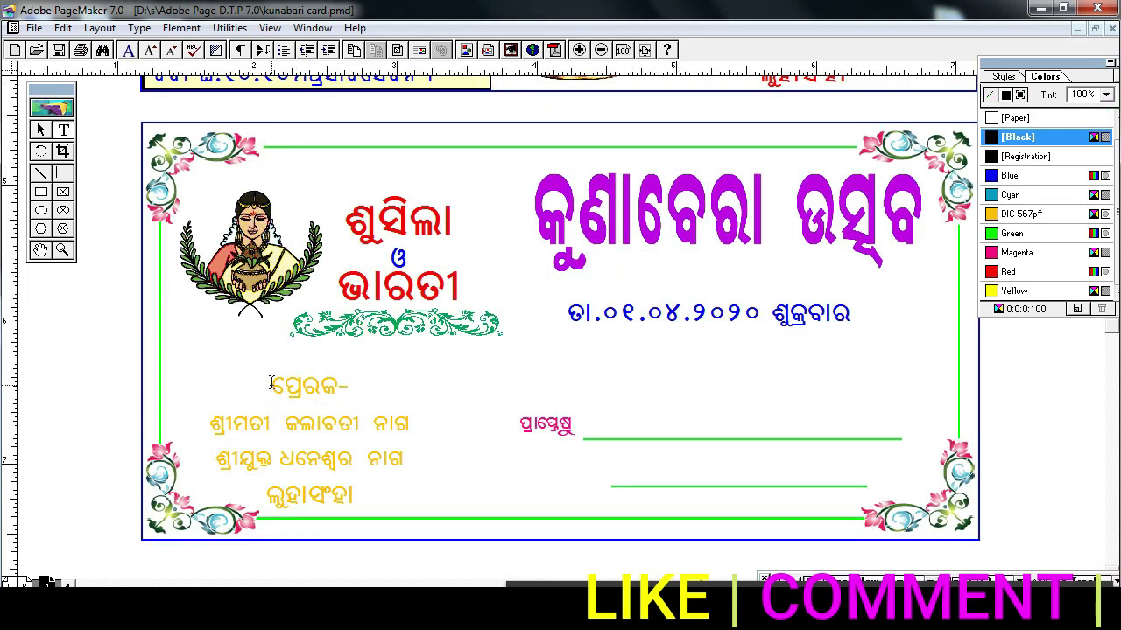
drag(271, 383, 356, 501)
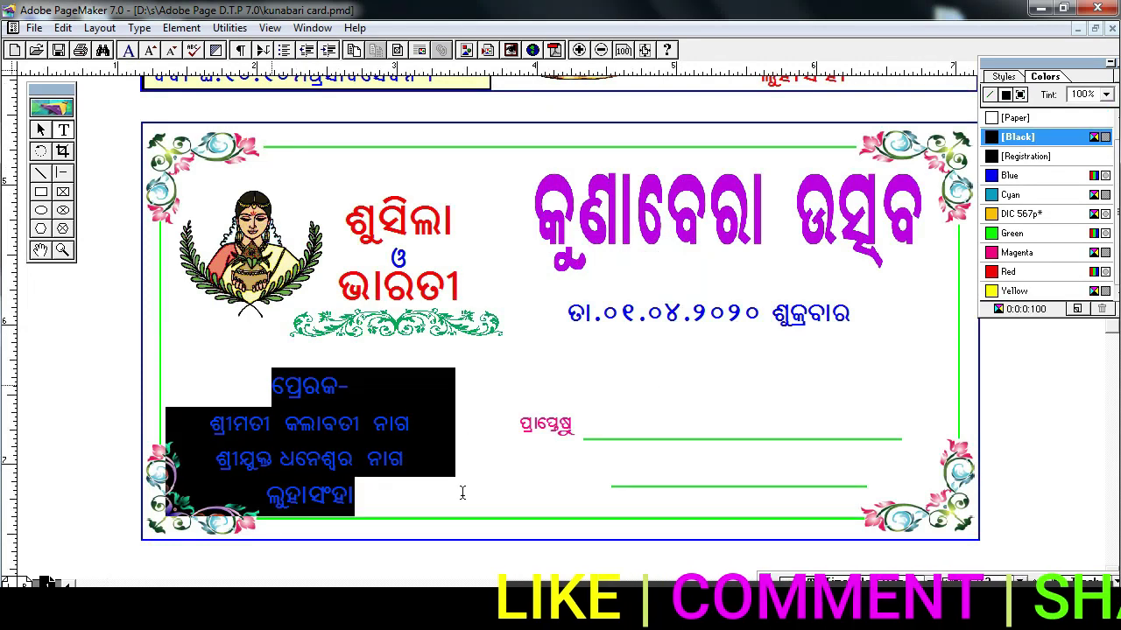
- Add the DIC 108p spot colour from the DIC Color Guide library to the colour list
click(1077, 310)
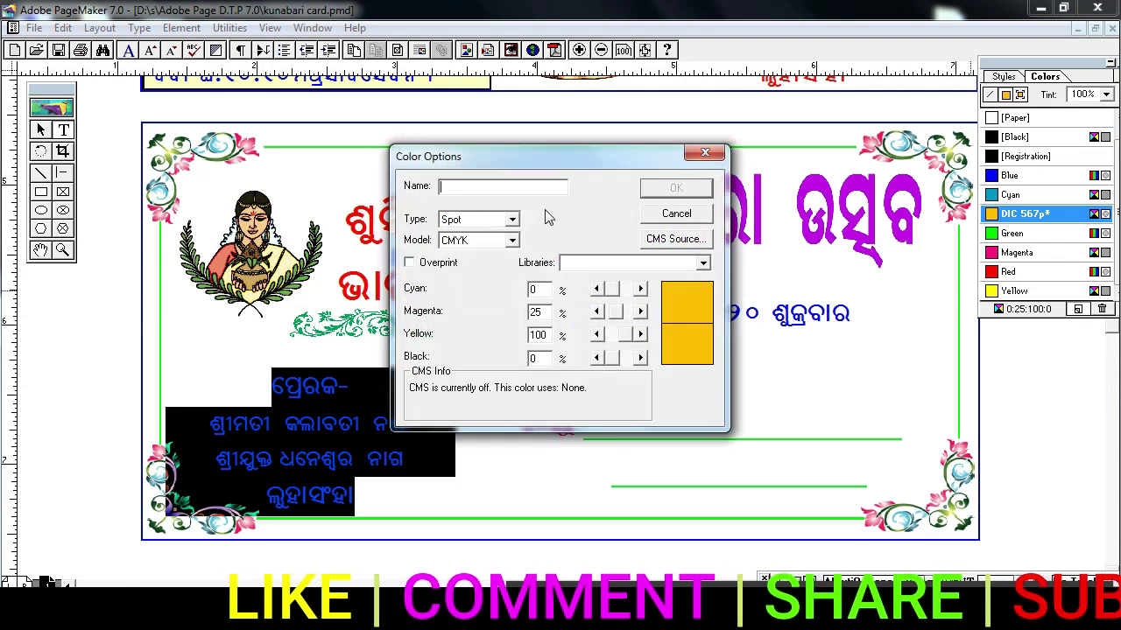
click(703, 263)
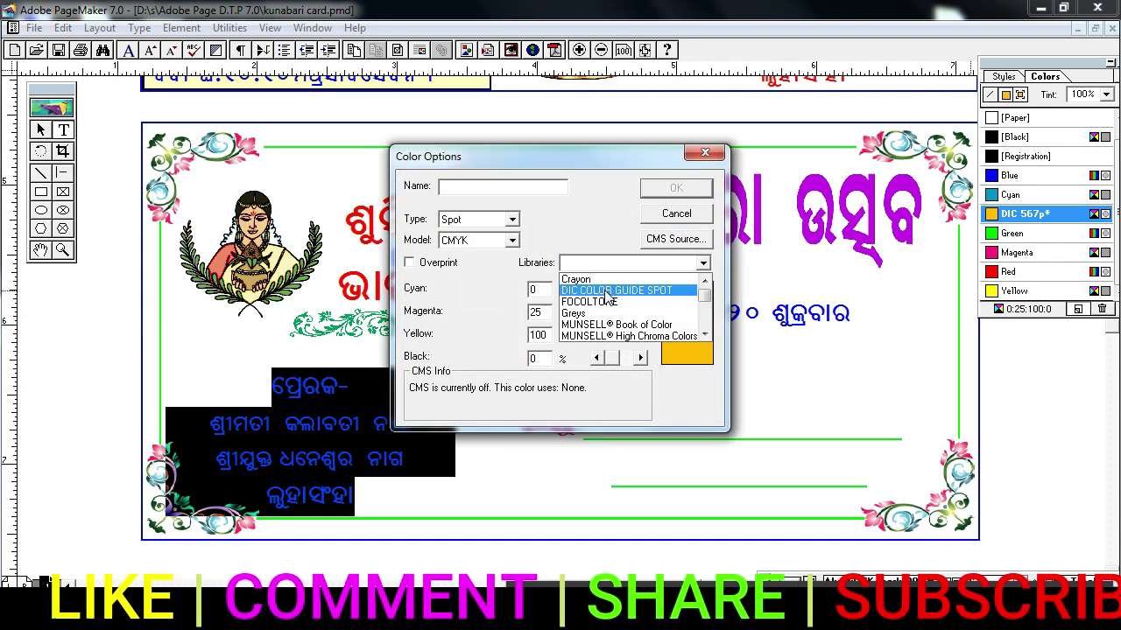
click(607, 292)
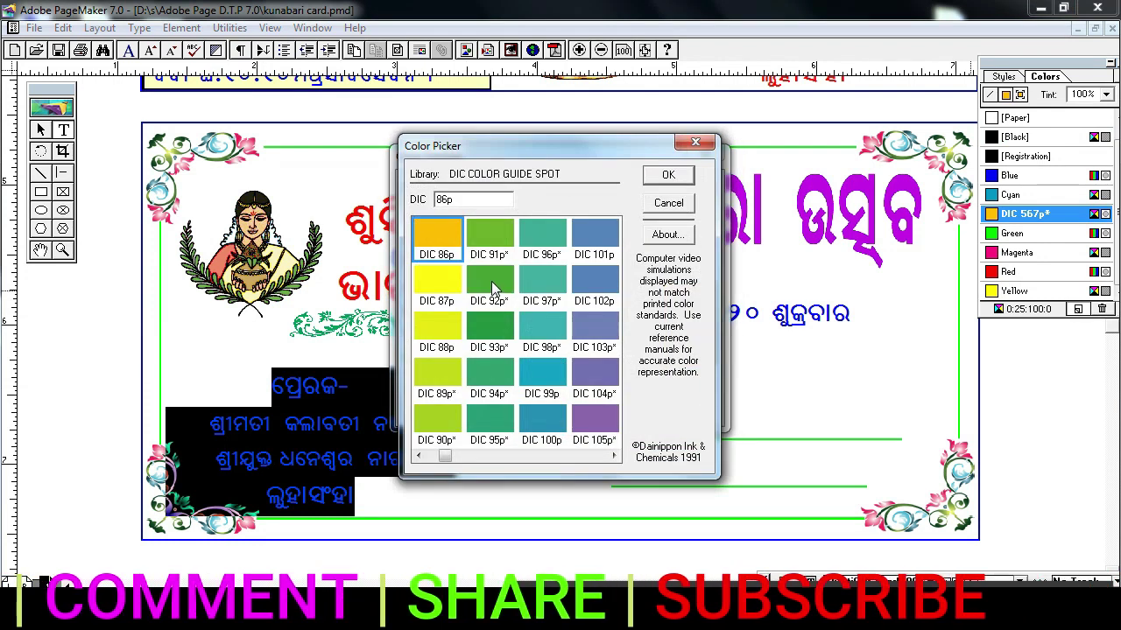
click(492, 283)
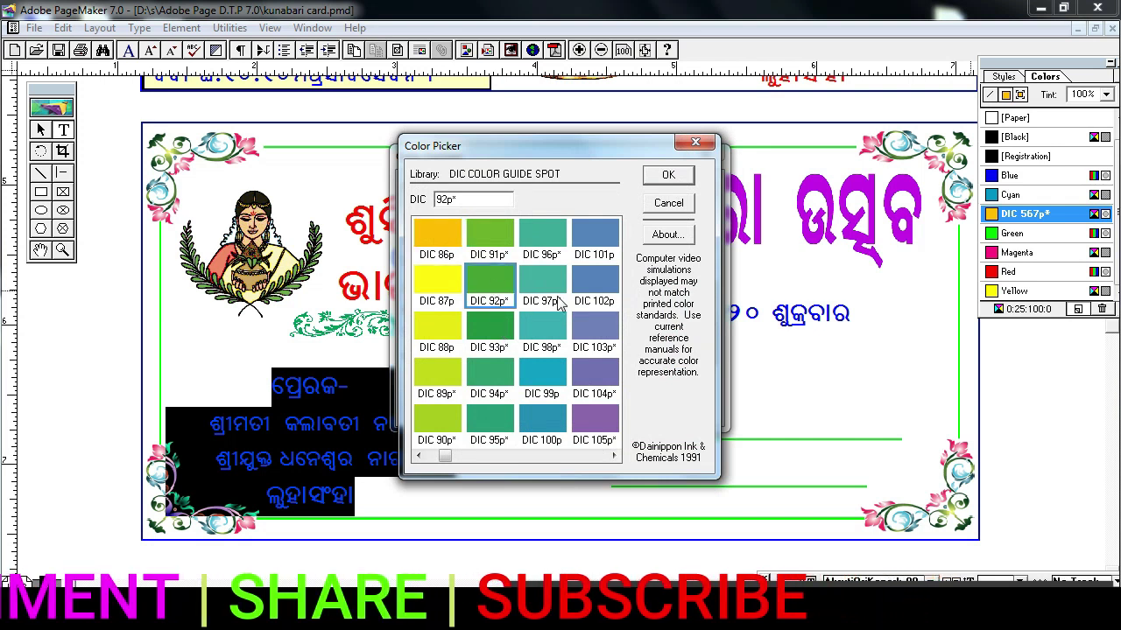
click(614, 456)
click(613, 456)
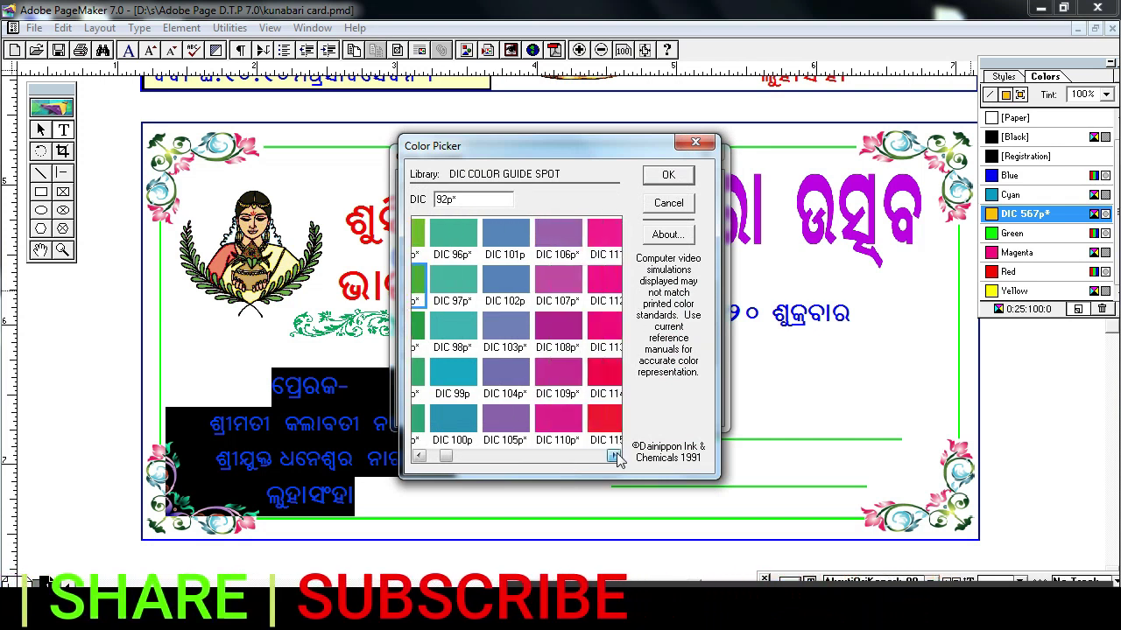
click(614, 456)
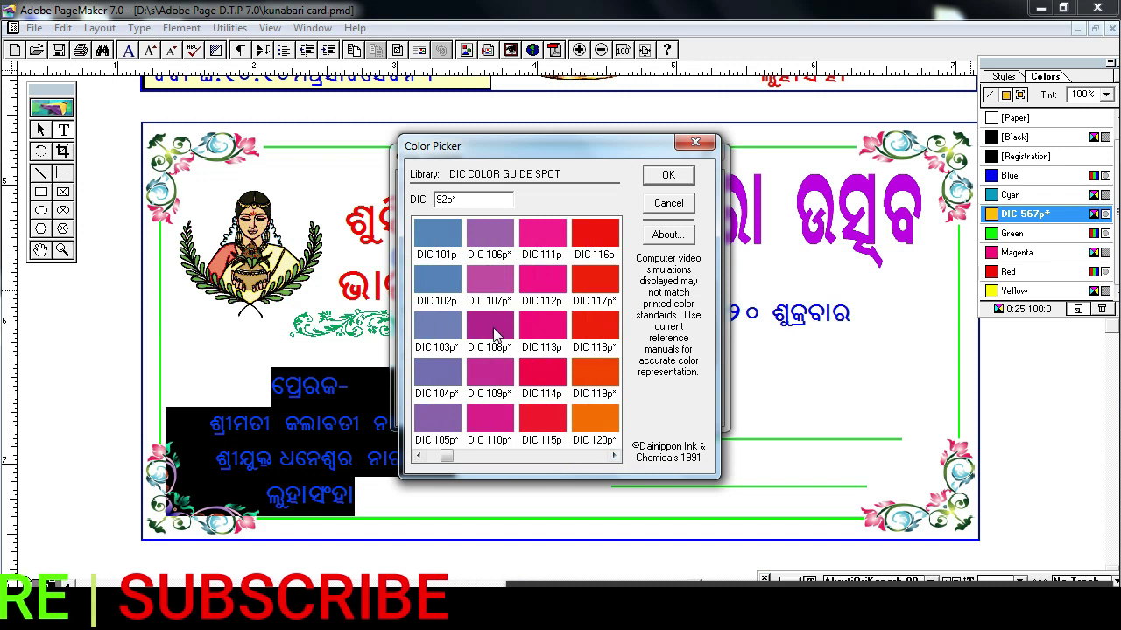
click(668, 177)
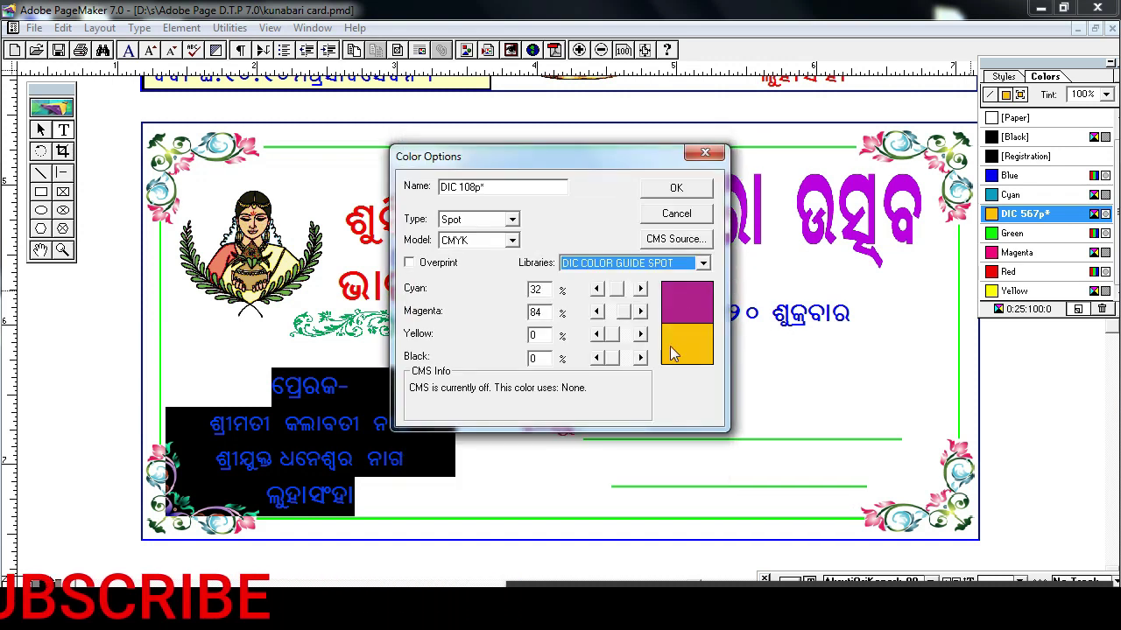
click(696, 191)
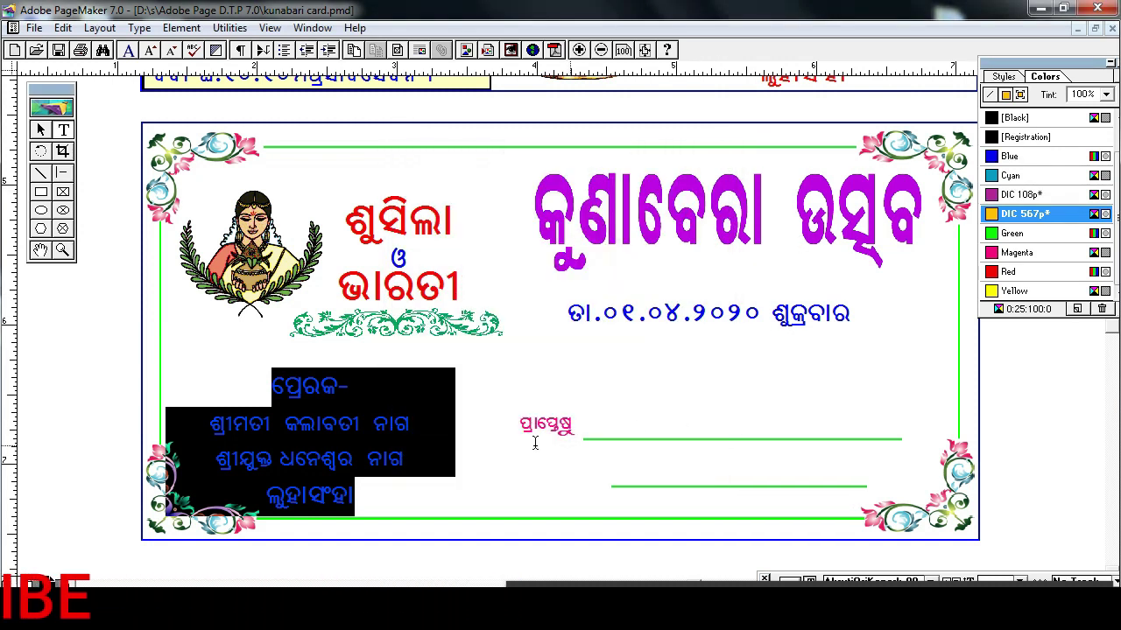
- Apply the DIC 108p spot colour to the lower card's four sender lines
click(451, 433)
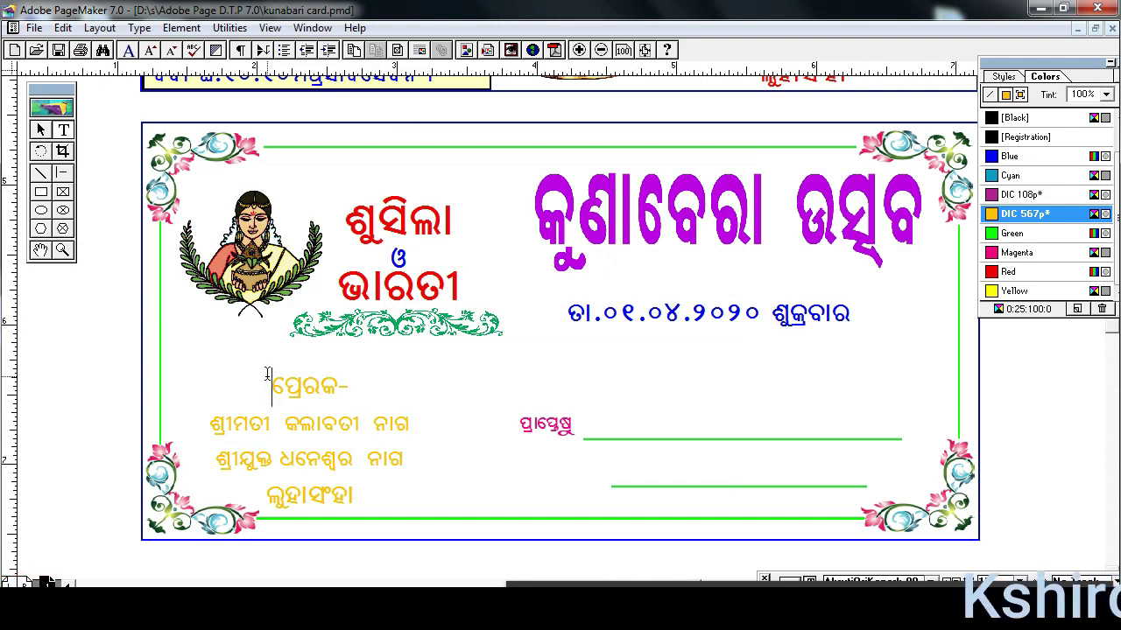
drag(268, 373, 425, 555)
click(1024, 195)
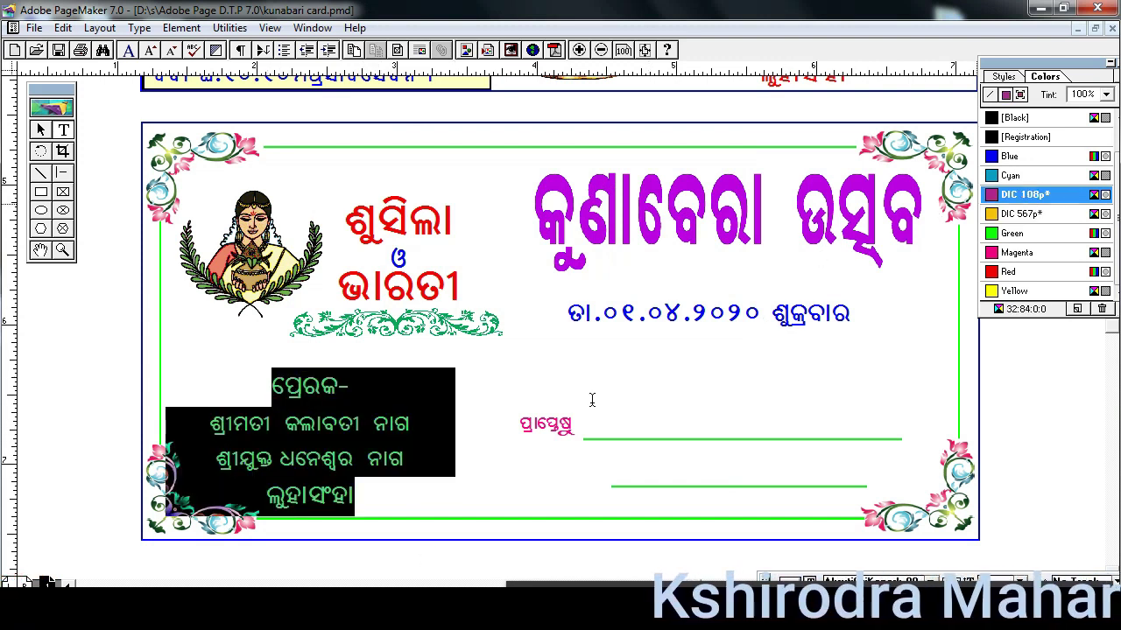
click(429, 461)
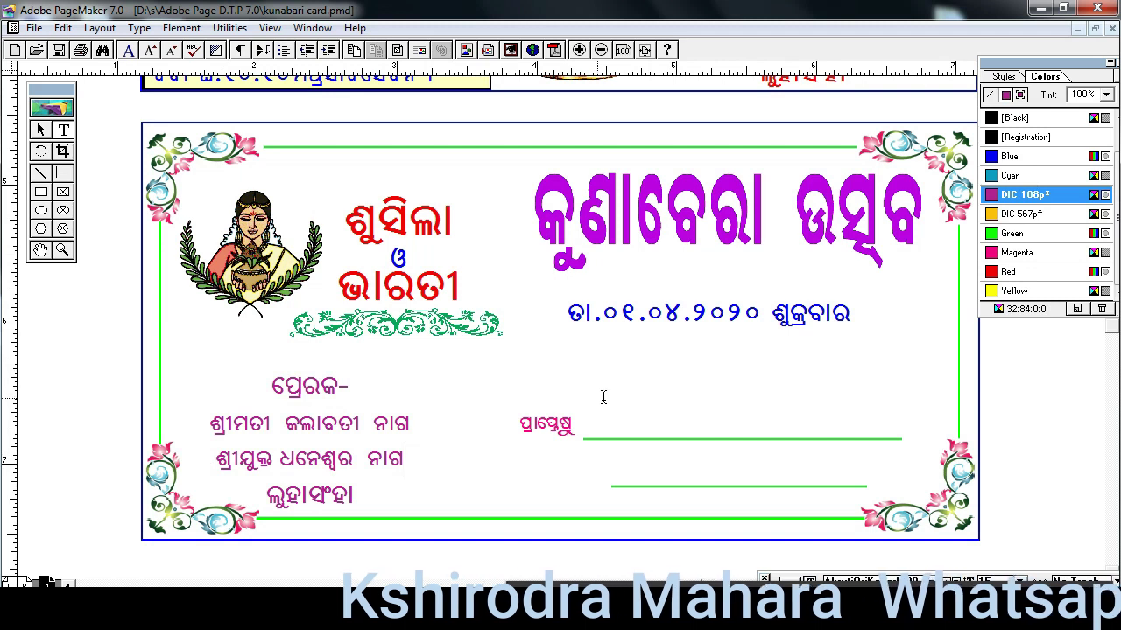
click(40, 251)
drag(495, 358, 430, 375)
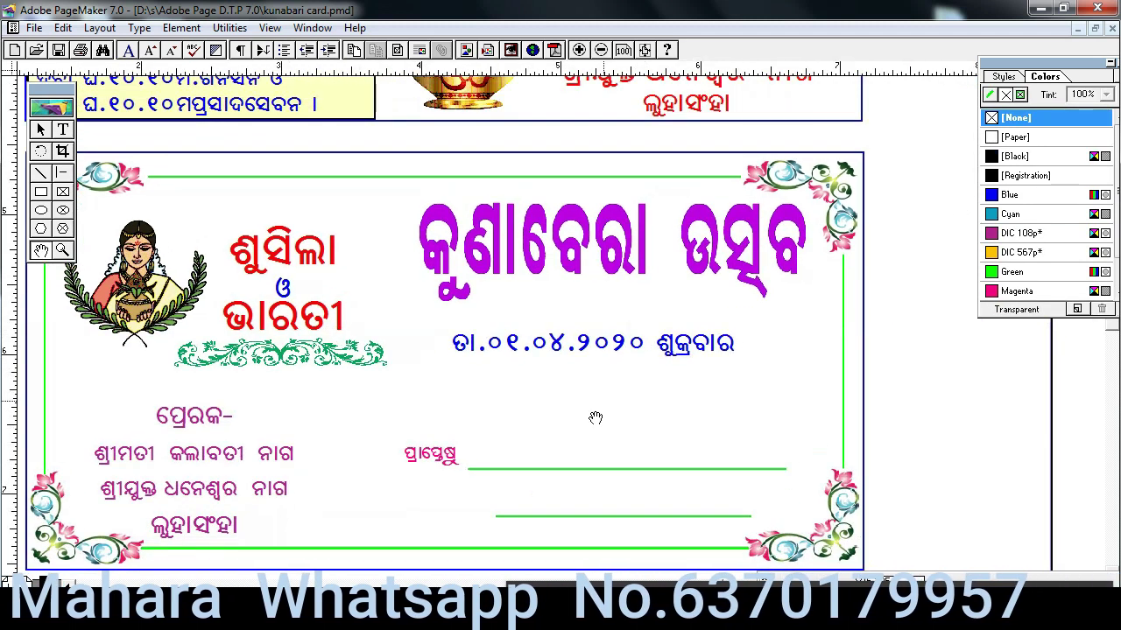
drag(560, 420, 606, 400)
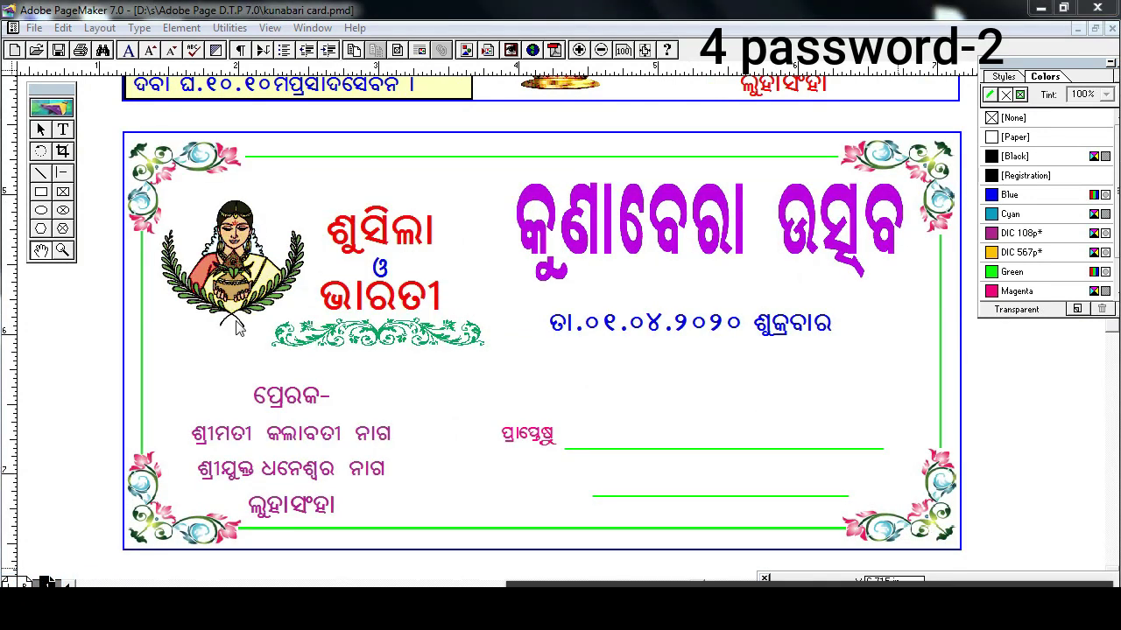
- Pan up to review the top card's title banner
click(40, 251)
drag(553, 230, 501, 366)
scroll(526, 372, up, 2)
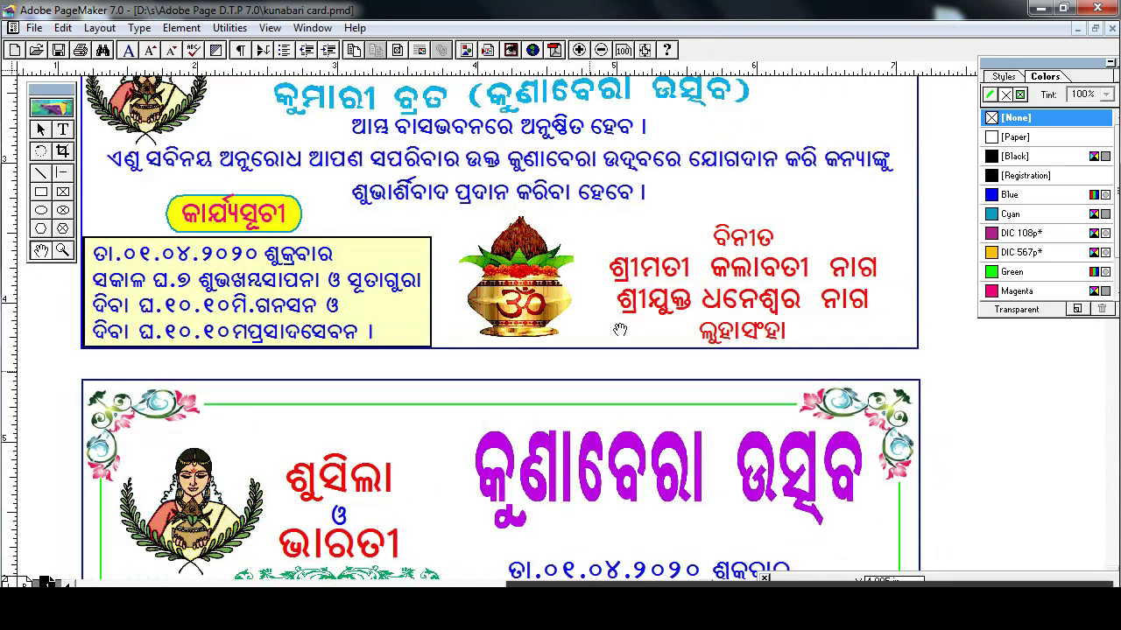
scroll(595, 380, up, 1)
scroll(648, 394, up, 1)
drag(593, 316, 618, 401)
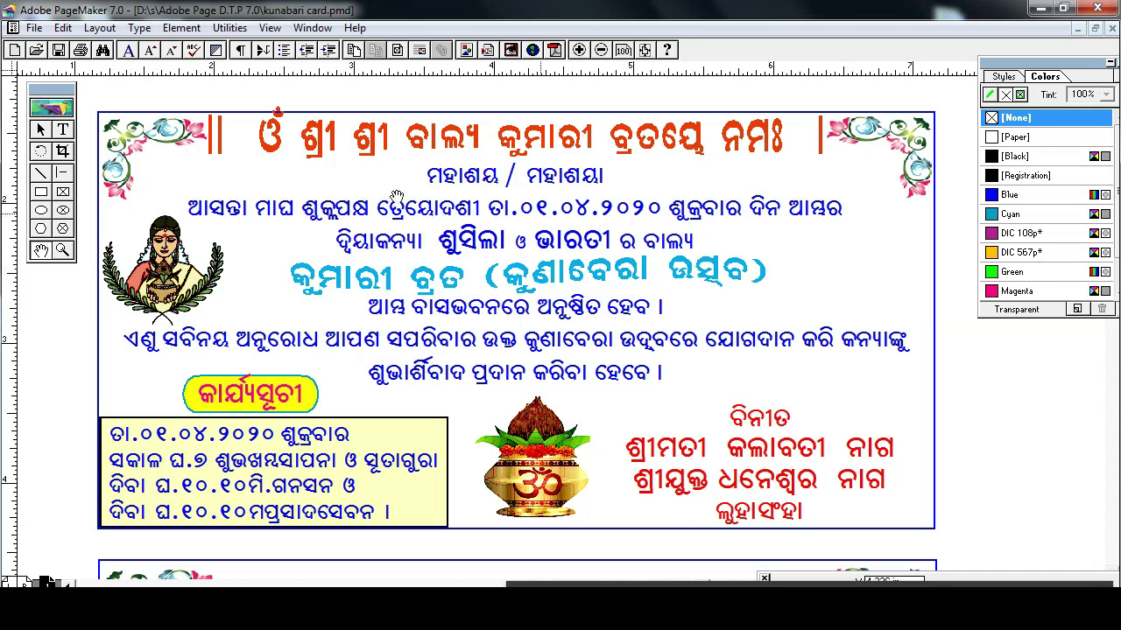
- Save the kunabari card publication with File > Save
click(33, 30)
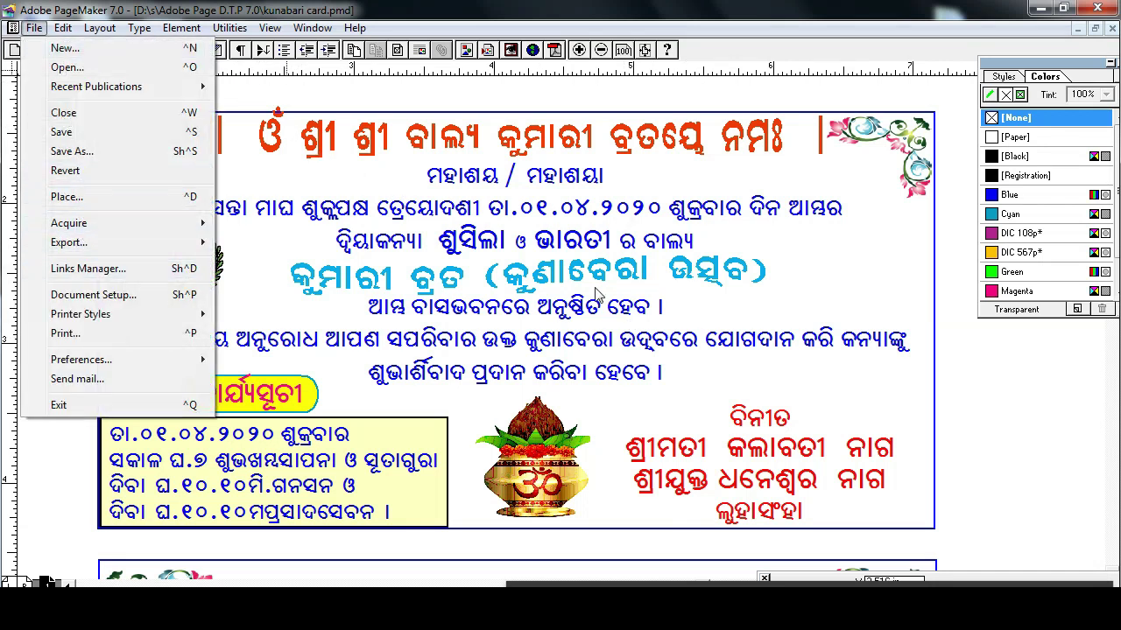
click(594, 286)
click(34, 29)
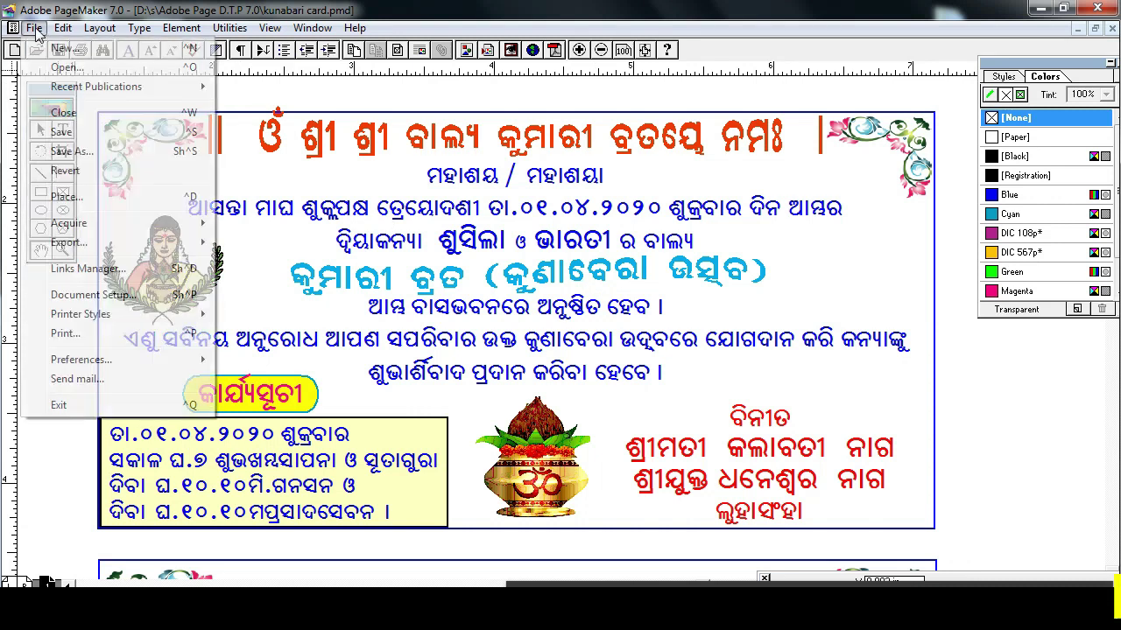
click(67, 133)
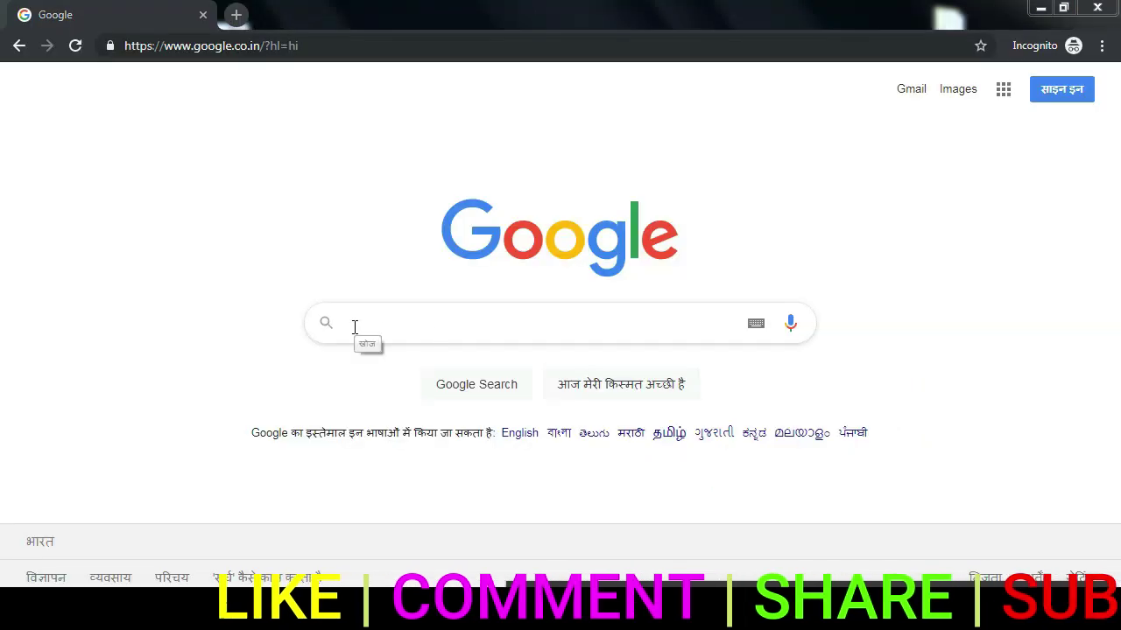
- Search Google for the blog author's name
text(kshirodra)
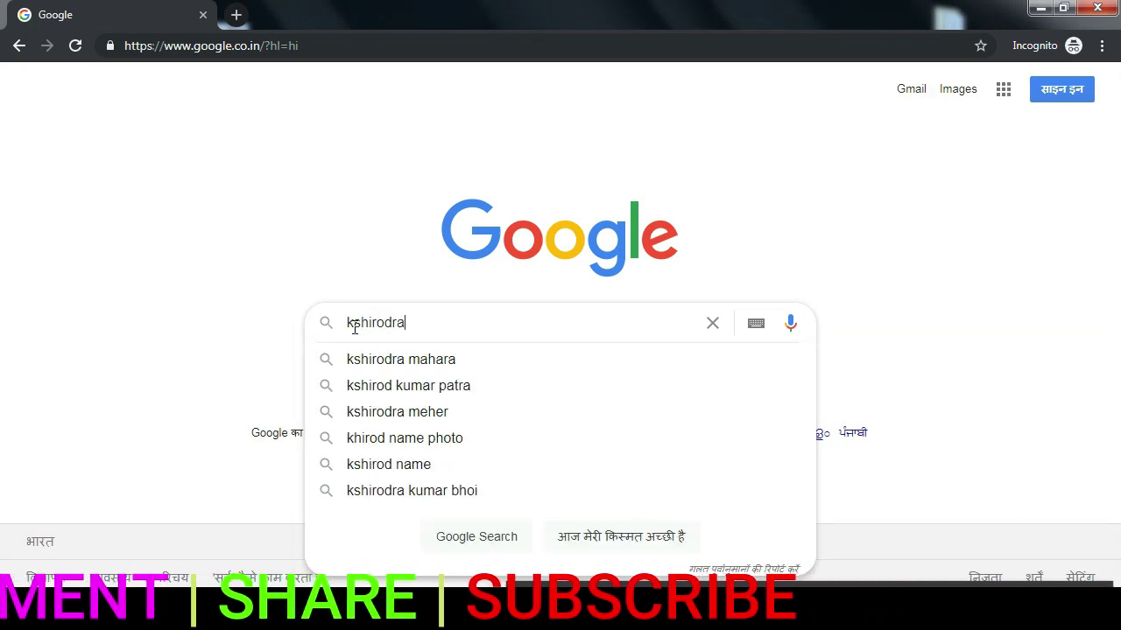
text( m)
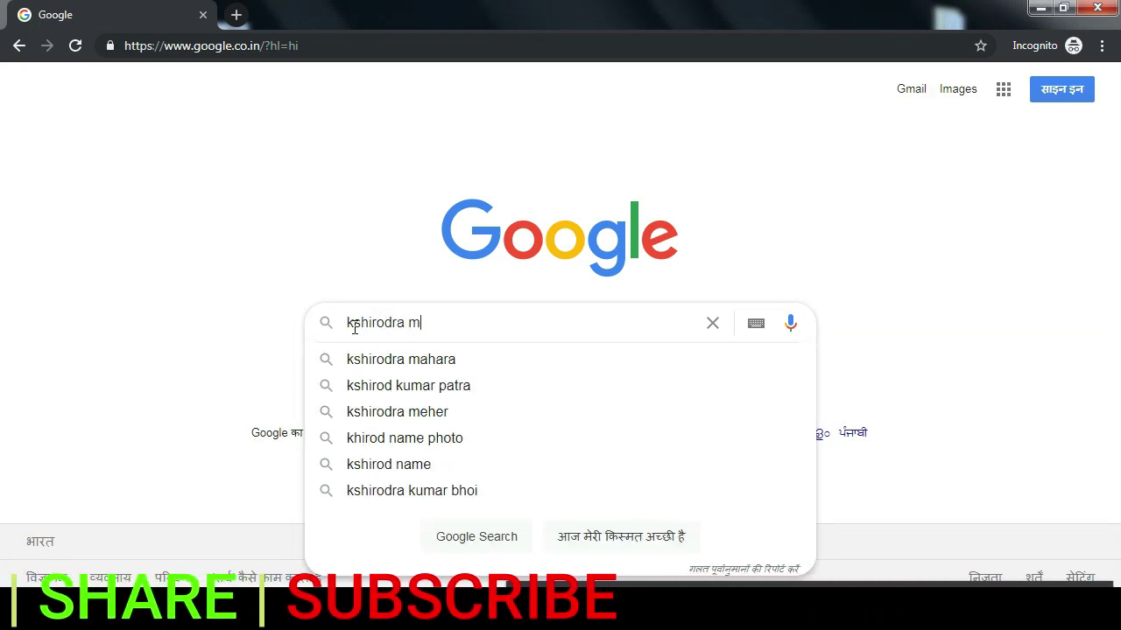
text(ahara)
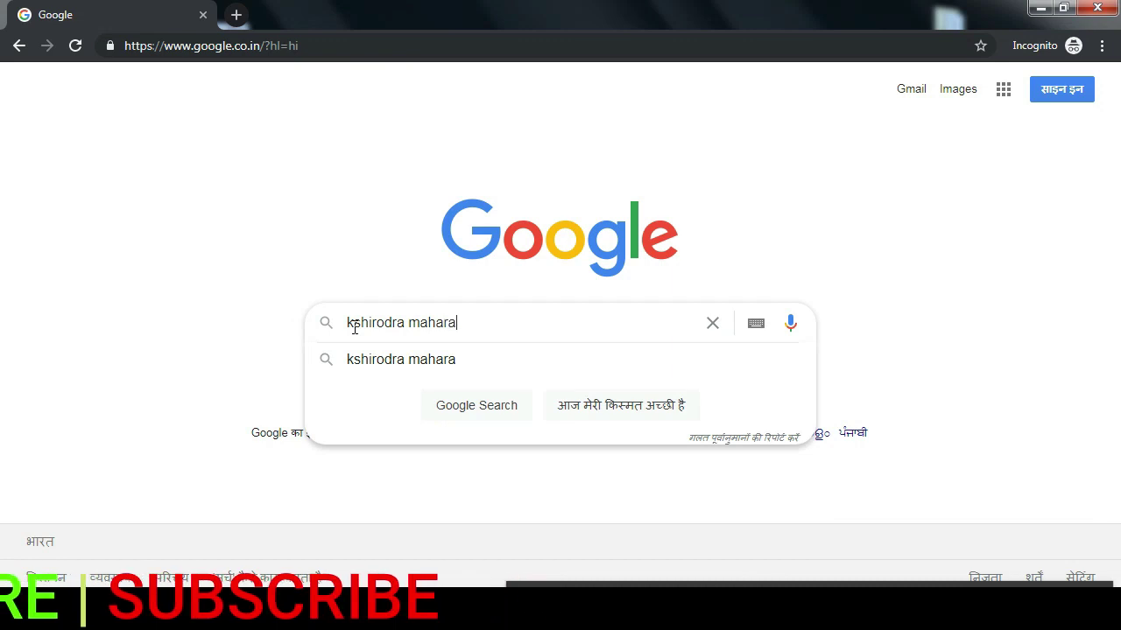
key(Return)
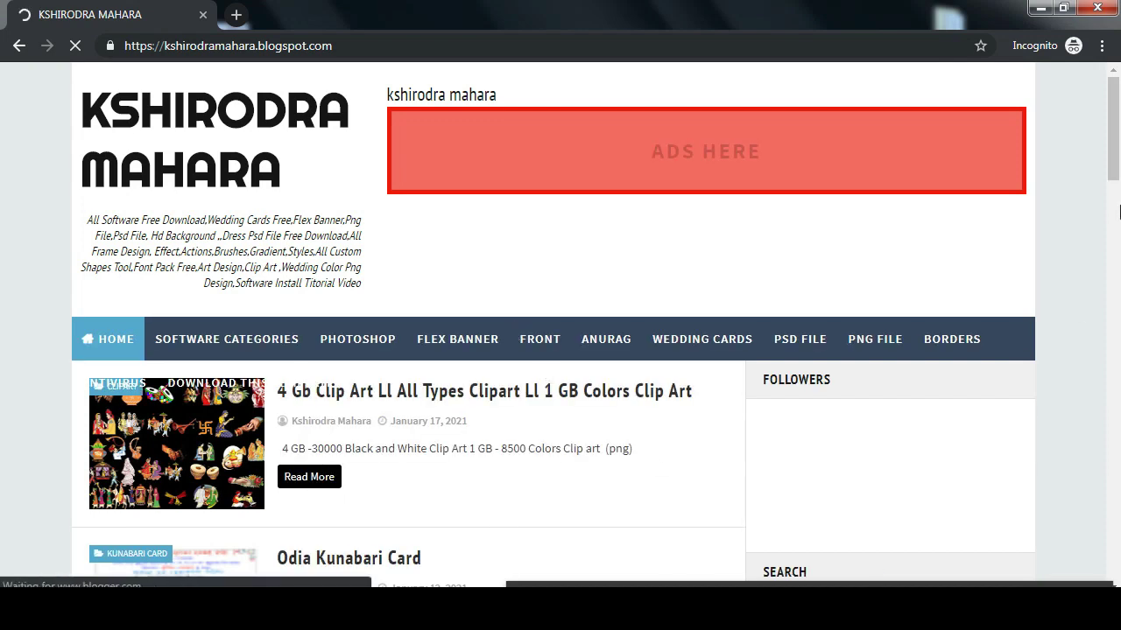
- Scroll the blog homepage and open the 'odia kunabari card' post
drag(1111, 149, 1112, 189)
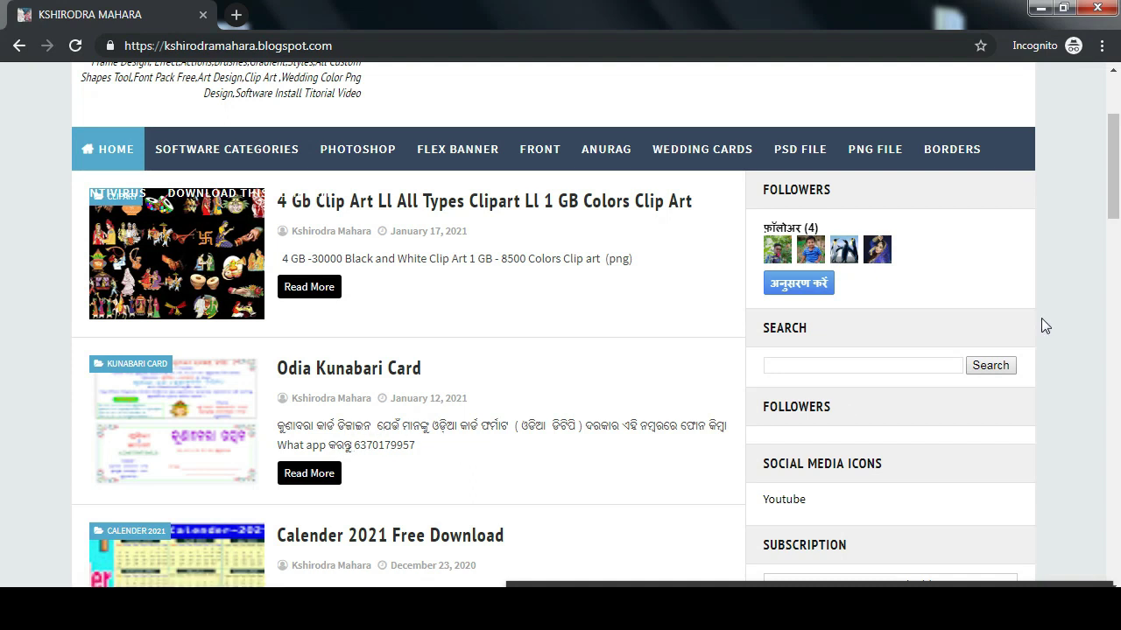
drag(1115, 209, 1117, 349)
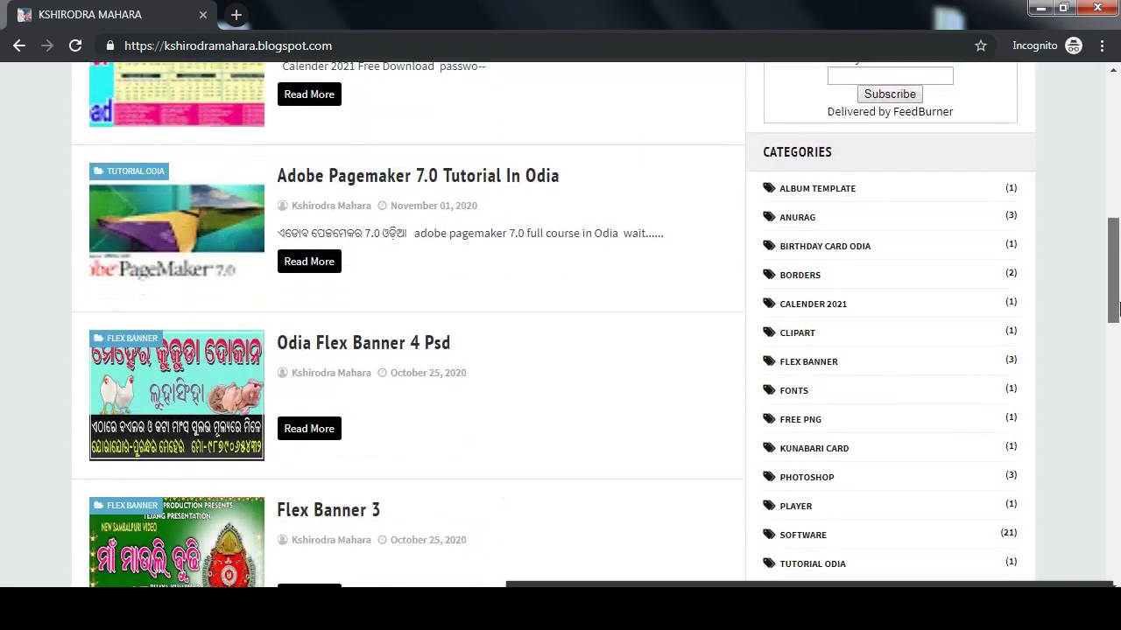
mouse_move(1117, 348)
mouse_down()
mouse_move(1118, 370)
mouse_move(1117, 180)
mouse_move(1117, 190)
mouse_up()
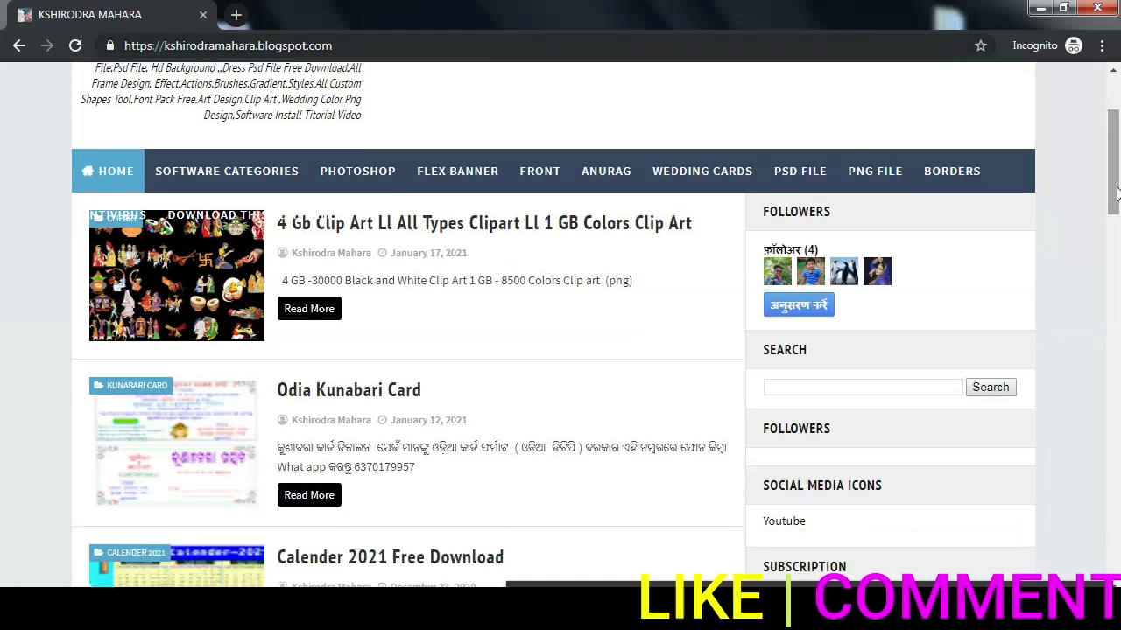
click(176, 455)
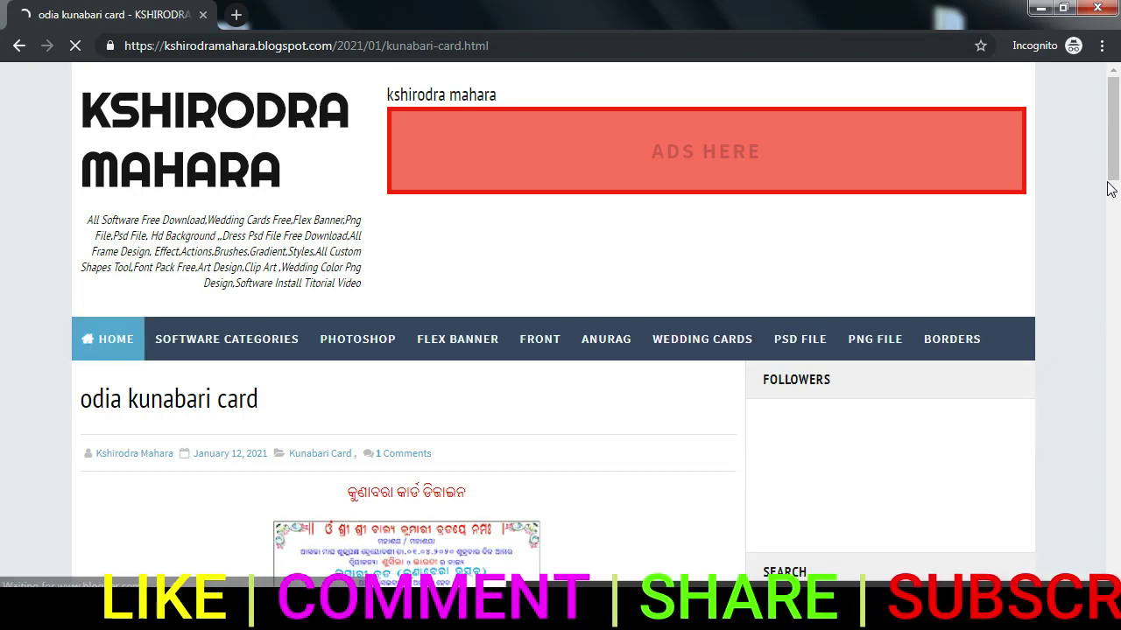
drag(1113, 173, 1117, 262)
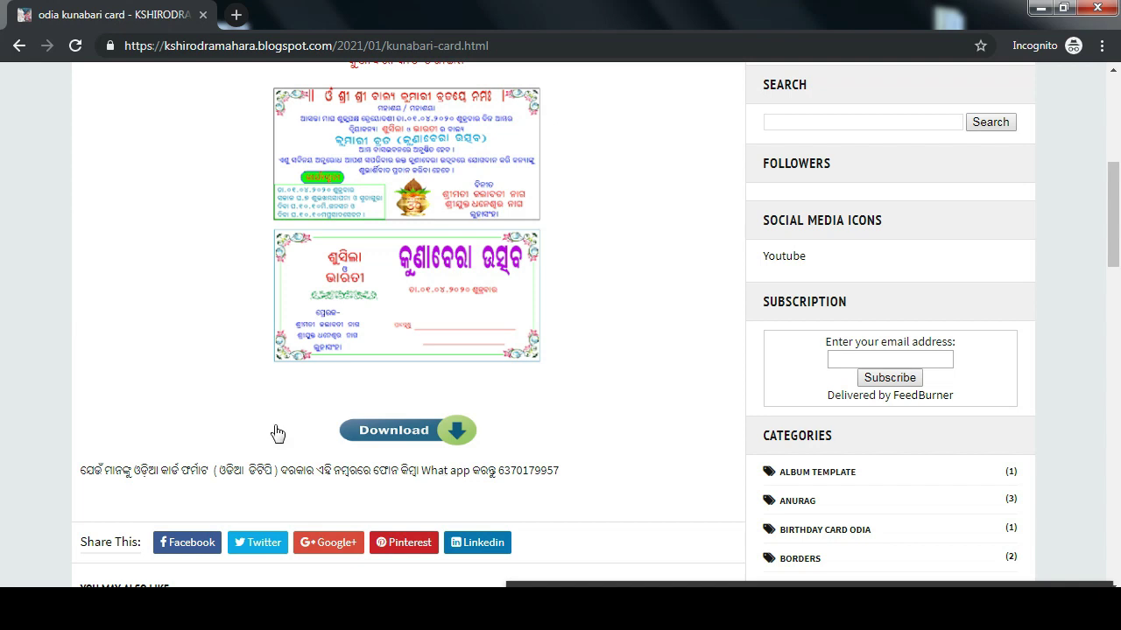
mouse_move(1117, 237)
mouse_down()
mouse_move(1116, 188)
mouse_move(1116, 208)
mouse_up()
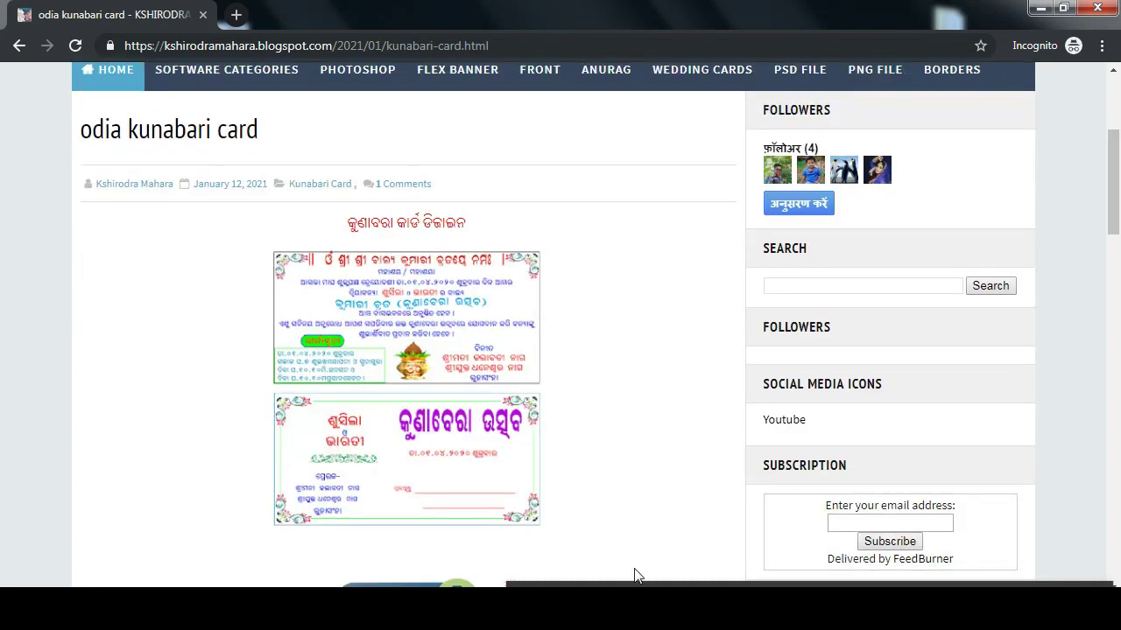